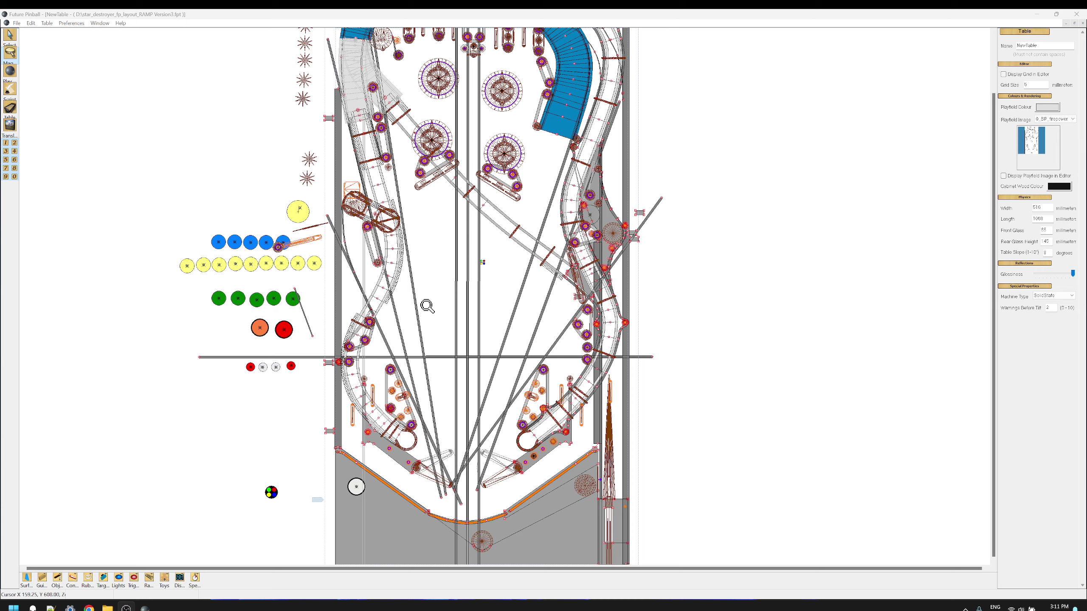
Zoom into the lower right of the playfield with Mag, then scroll up to the blue ramp
scroll(427, 306, up, 3)
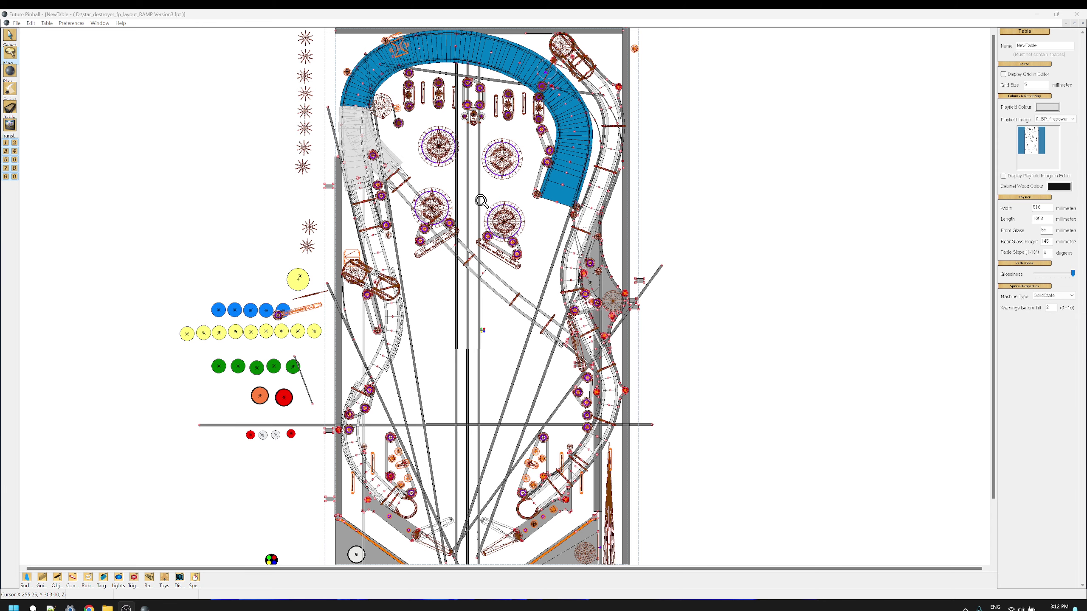
scroll(450, 202, down, 3)
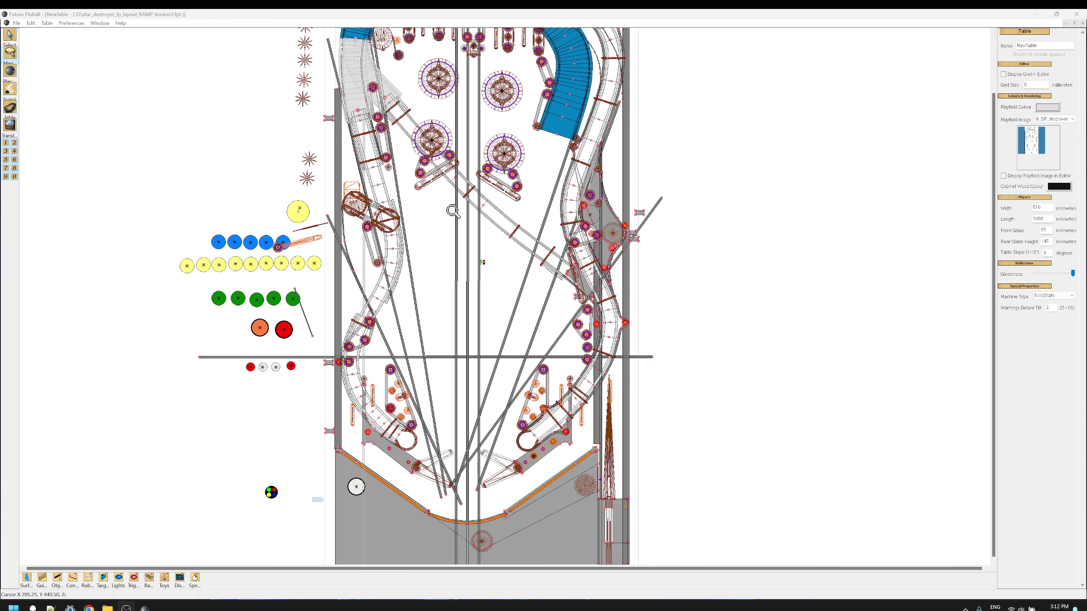
scroll(464, 226, down, 1)
scroll(465, 225, down, 1)
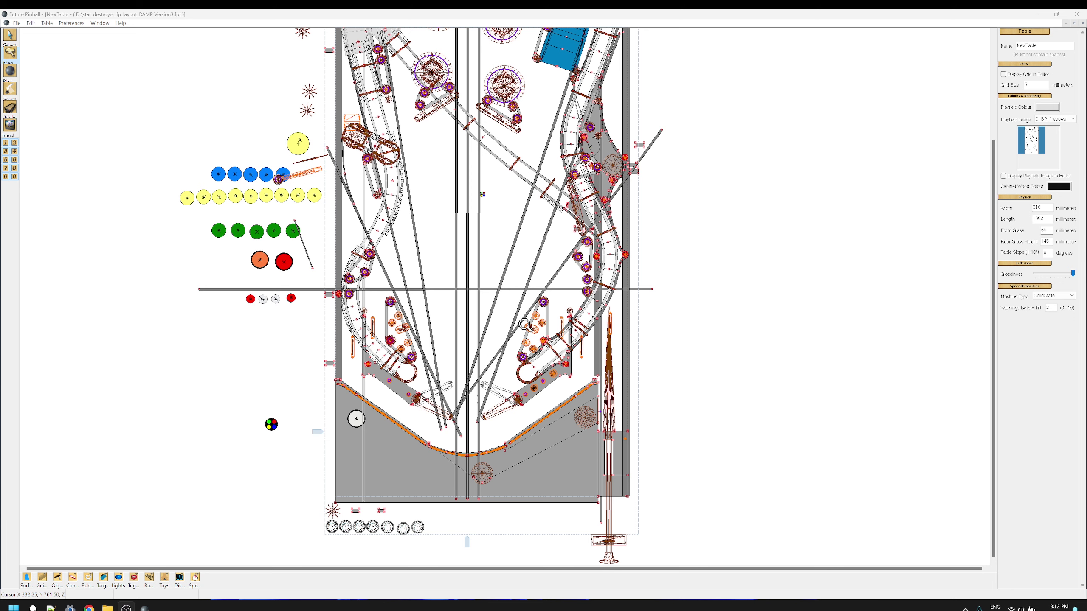
scroll(525, 278, up, 5)
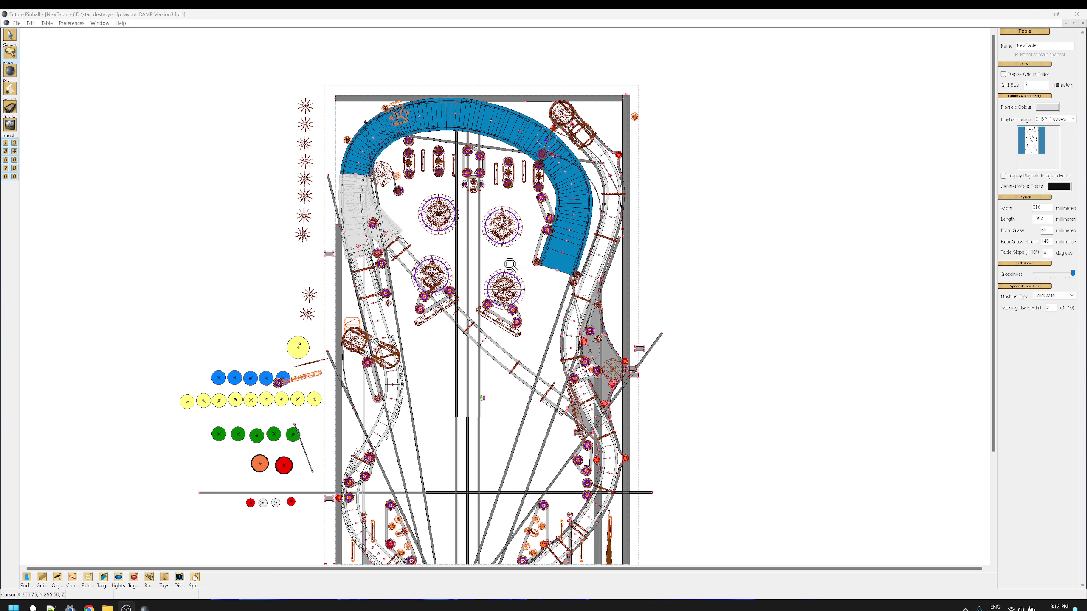
scroll(511, 270, down, 5)
scroll(511, 280, down, 3)
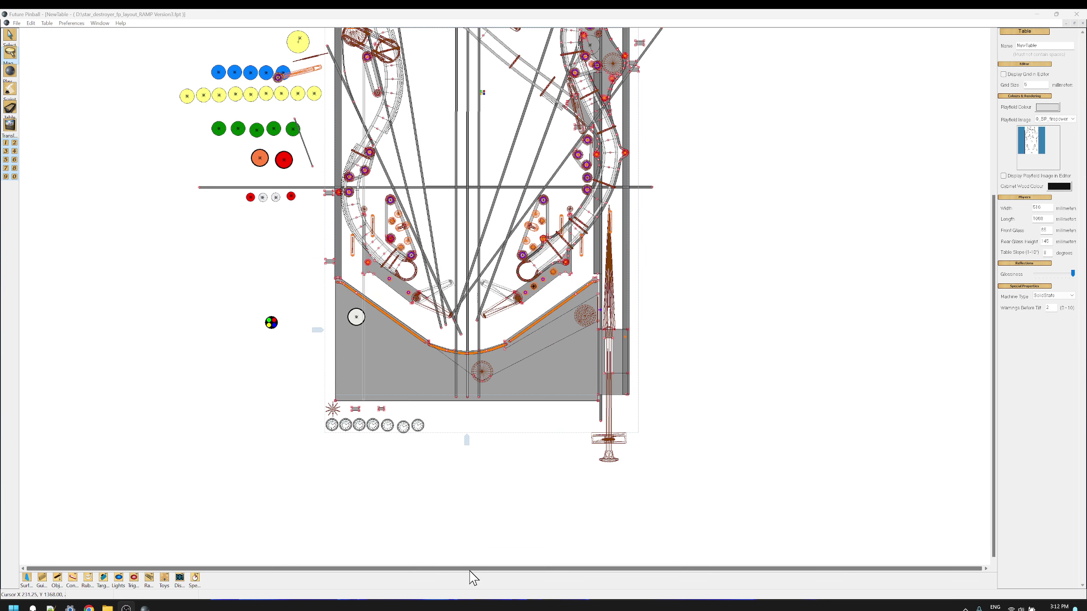
click(602, 328)
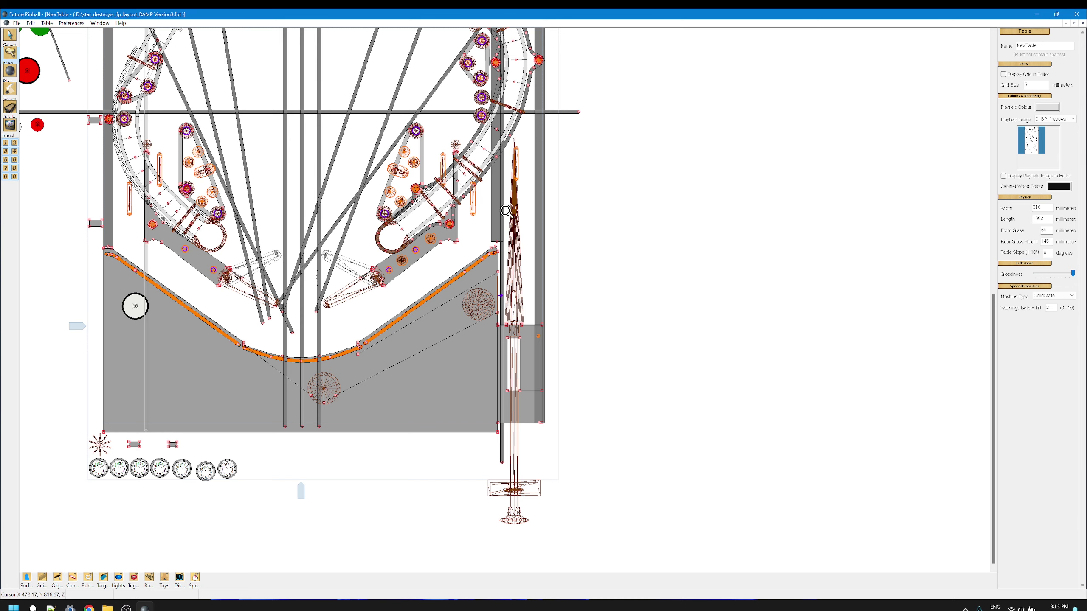
scroll(468, 231, up, 5)
scroll(414, 314, up, 4)
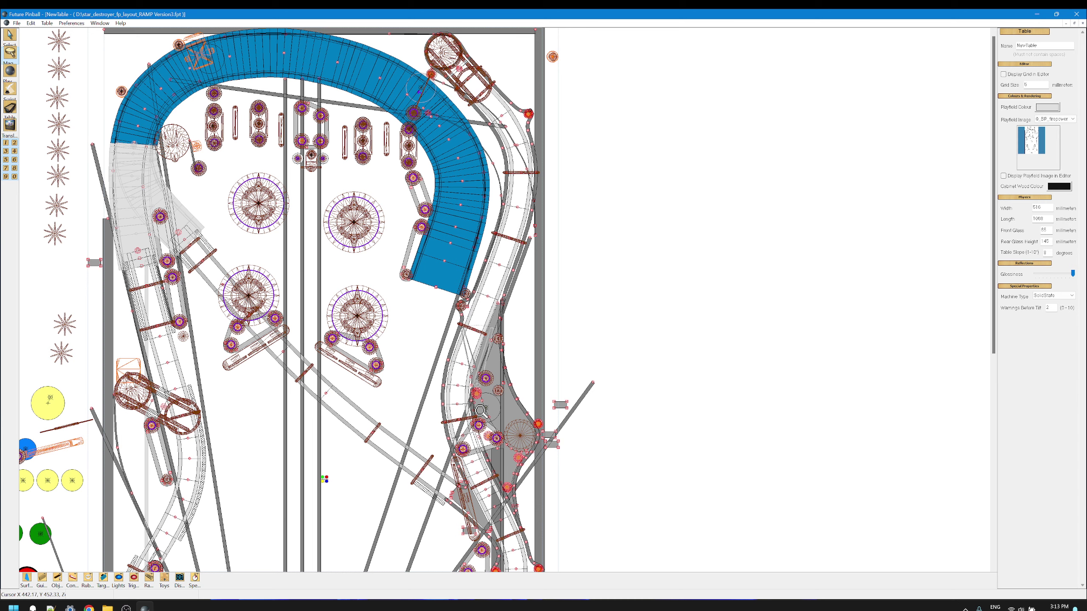
Select the blue ramp to show its properties
click(8, 38)
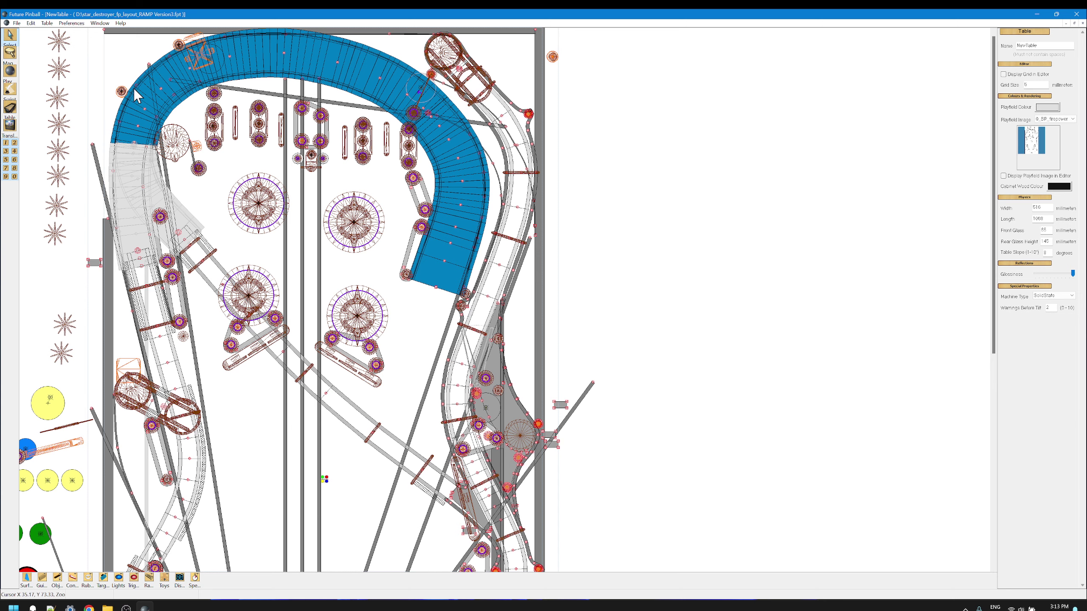
click(431, 268)
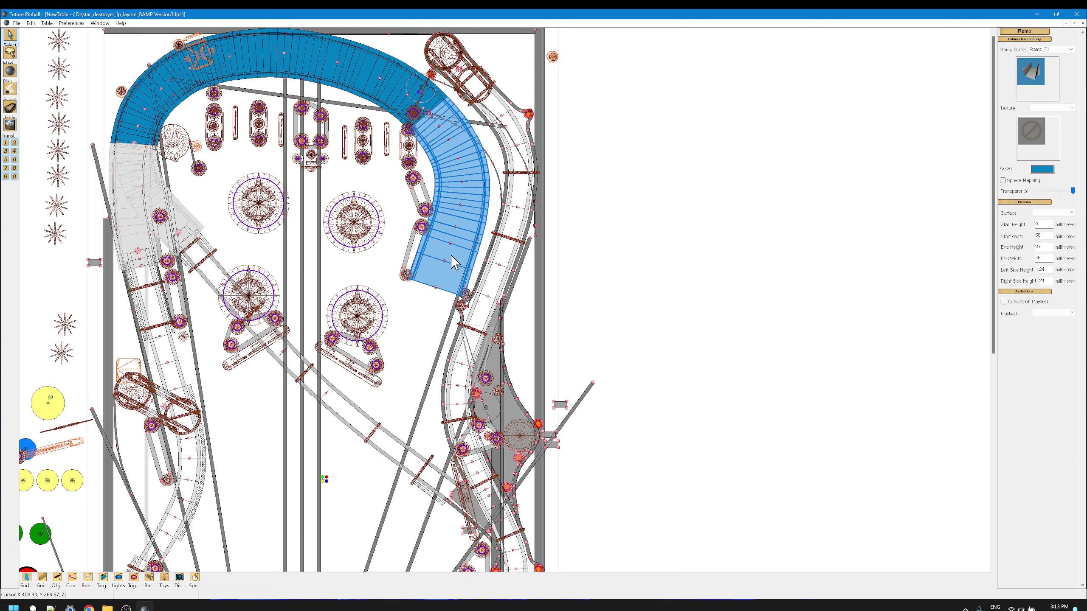
scroll(456, 265, up, 3)
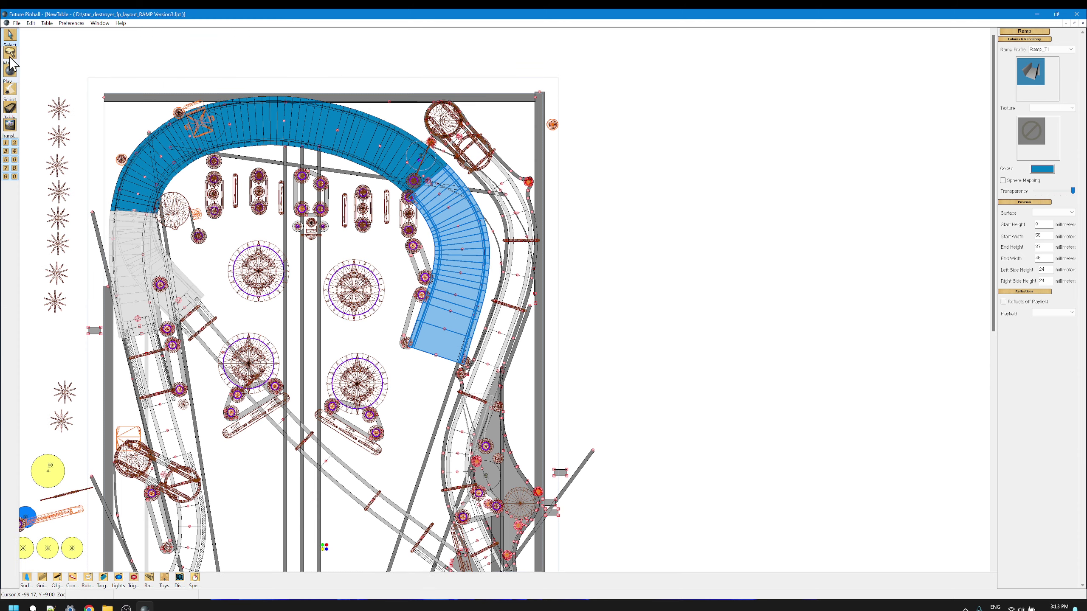
Zoom in closely on the ramp's lower end and select its first control point
click(9, 54)
click(459, 341)
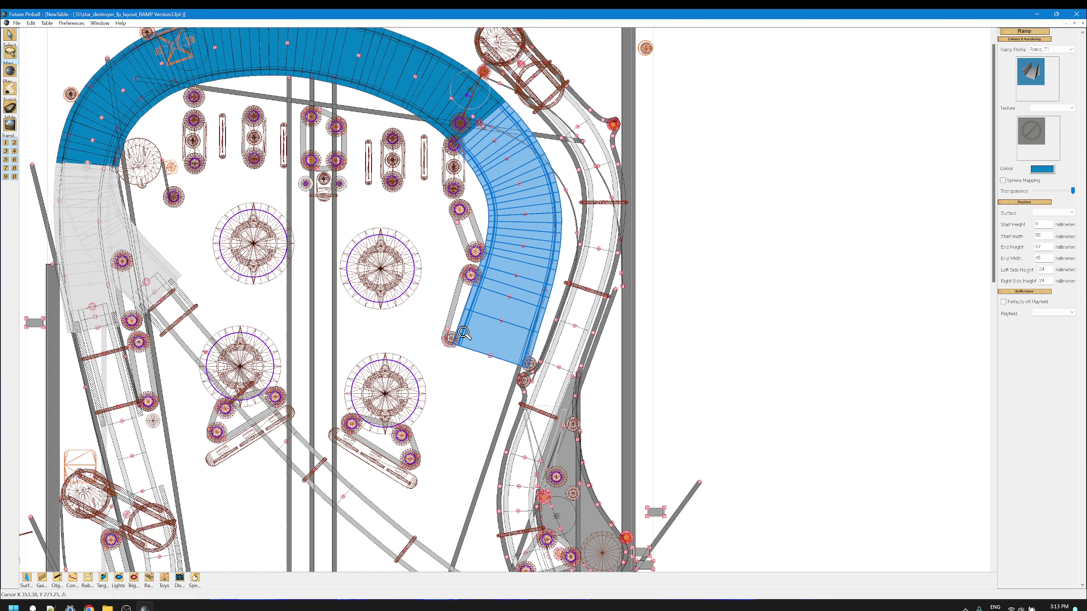
click(501, 291)
click(500, 291)
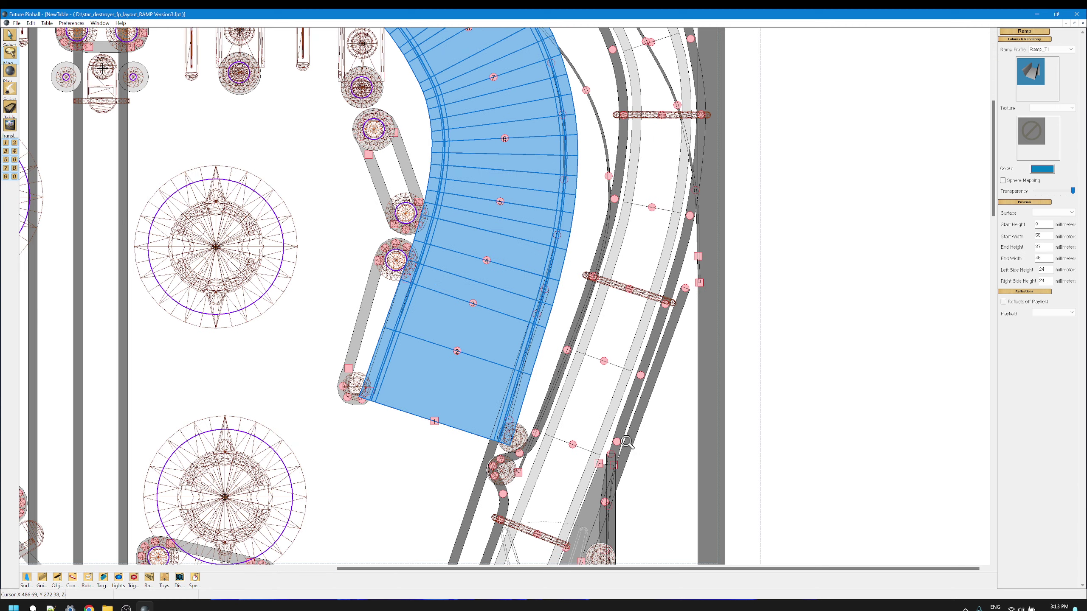
click(9, 37)
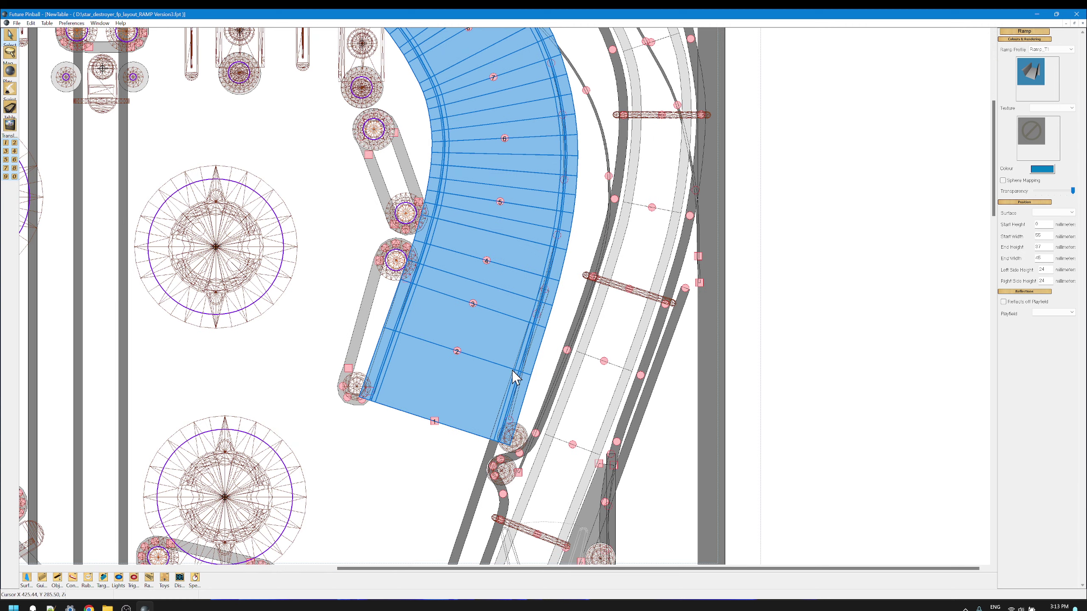
click(434, 421)
Insert a new ramp point after point 1 and select the new point 2
right_click(433, 422)
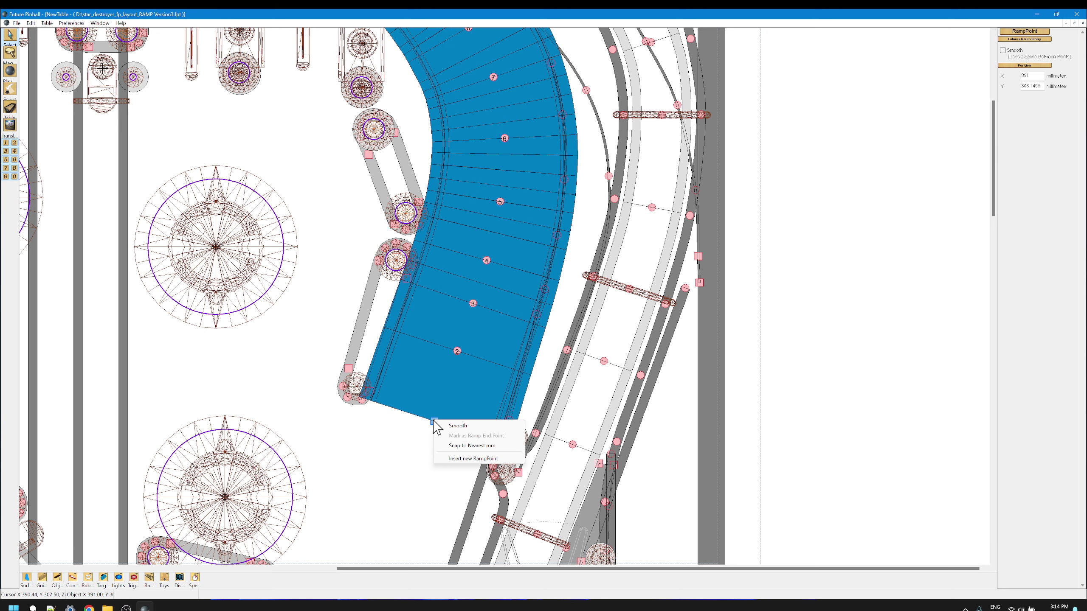
click(460, 458)
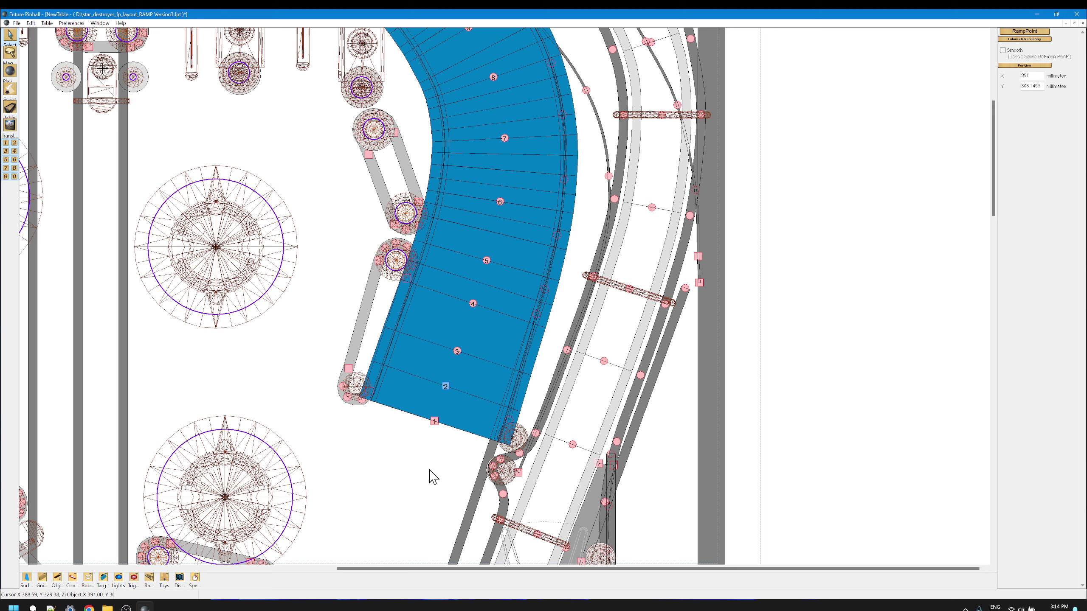
click(446, 387)
click(472, 421)
scroll(994, 235, down, 10)
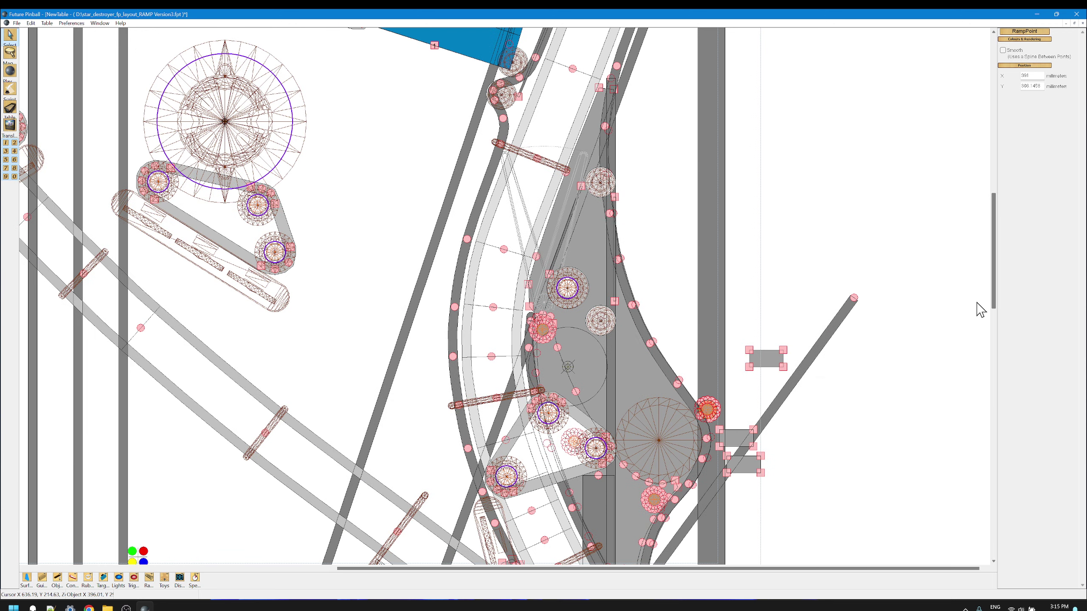
scroll(982, 391, down, 5)
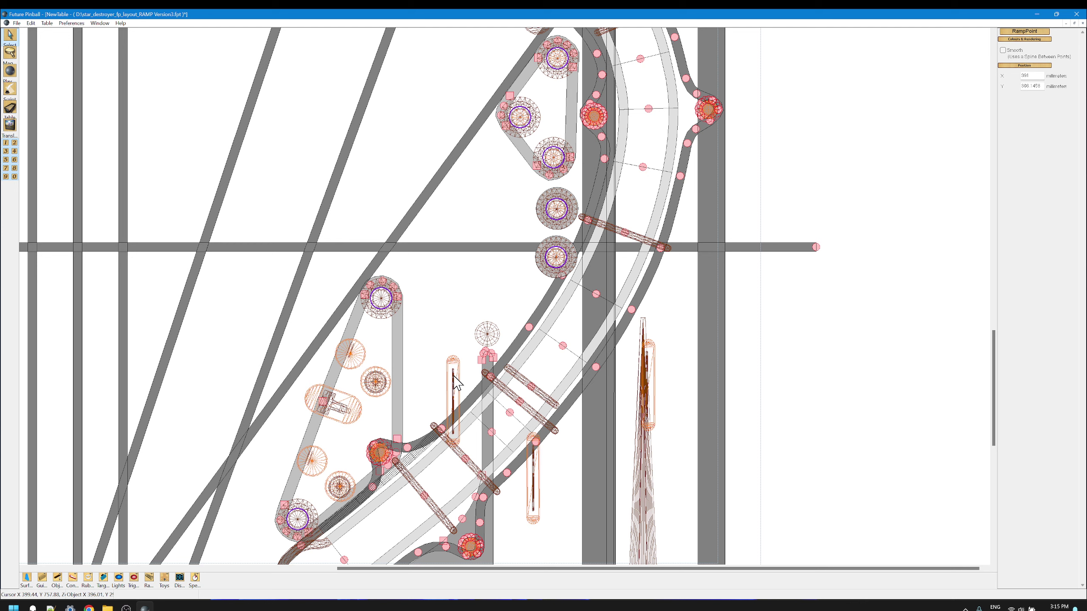
click(487, 333)
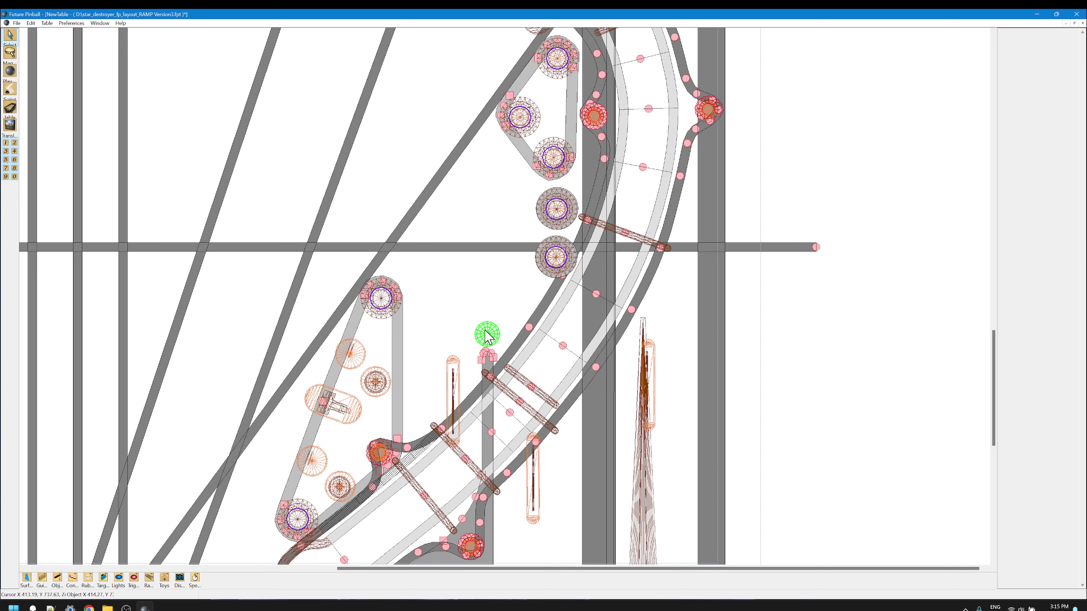
click(490, 369)
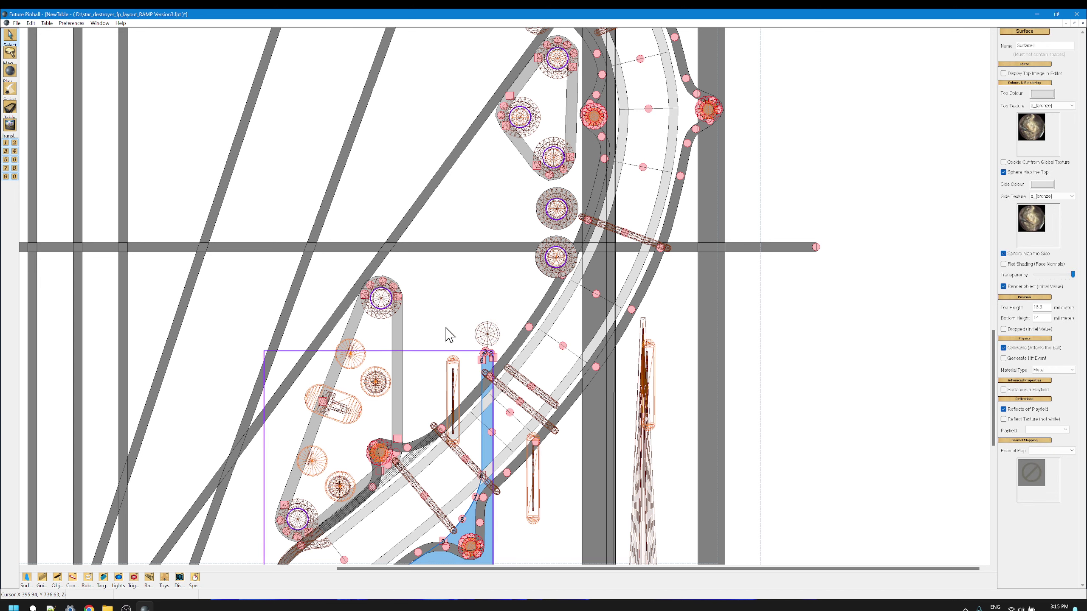
click(457, 343)
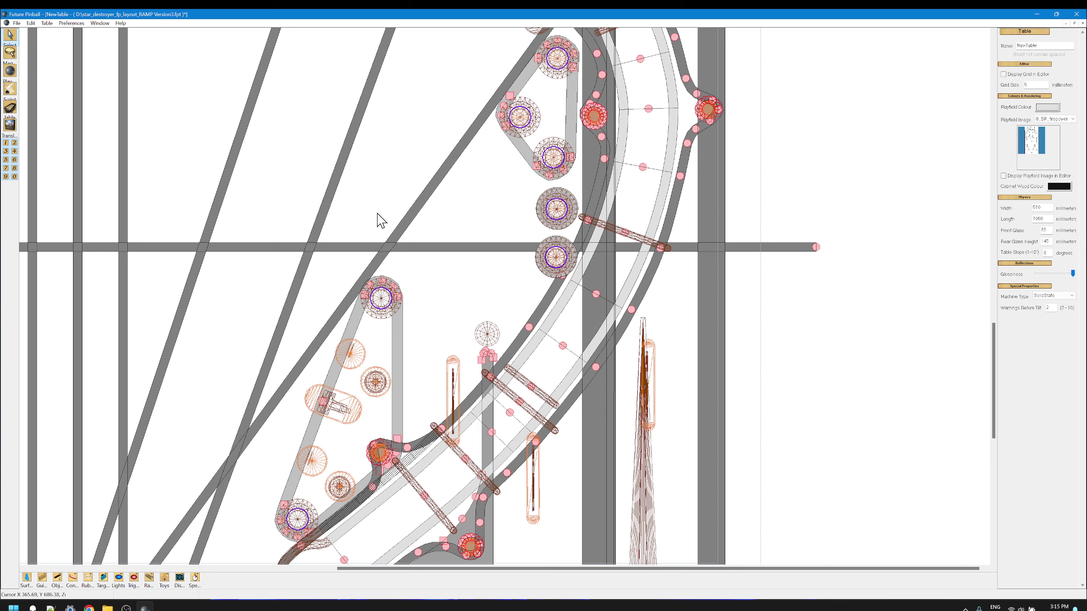
scroll(381, 221, up, 10)
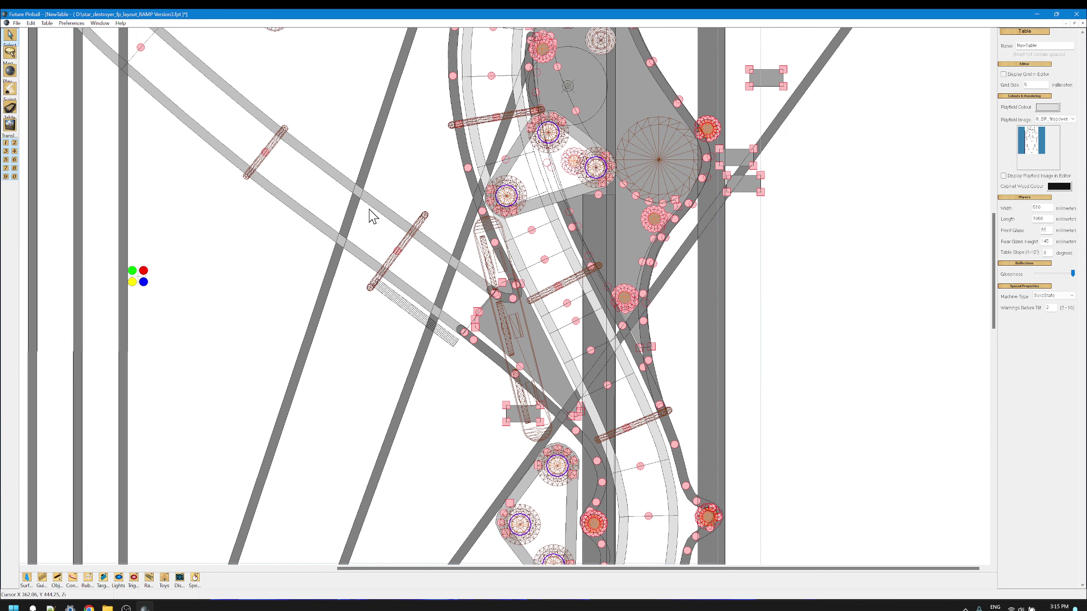
scroll(368, 210, up, 12)
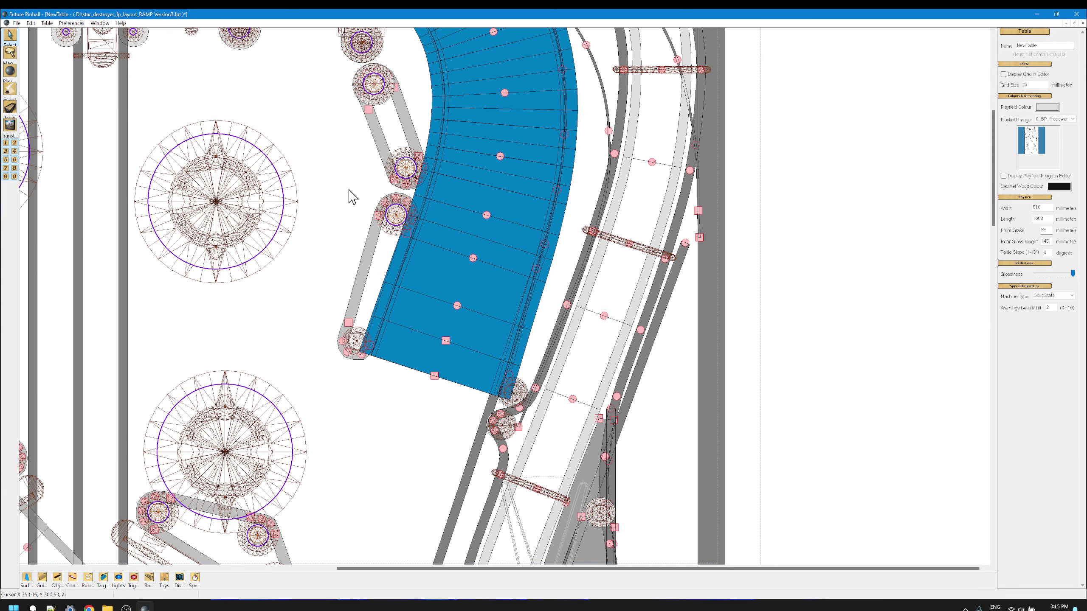
scroll(351, 197, up, 3)
scroll(350, 197, up, 4)
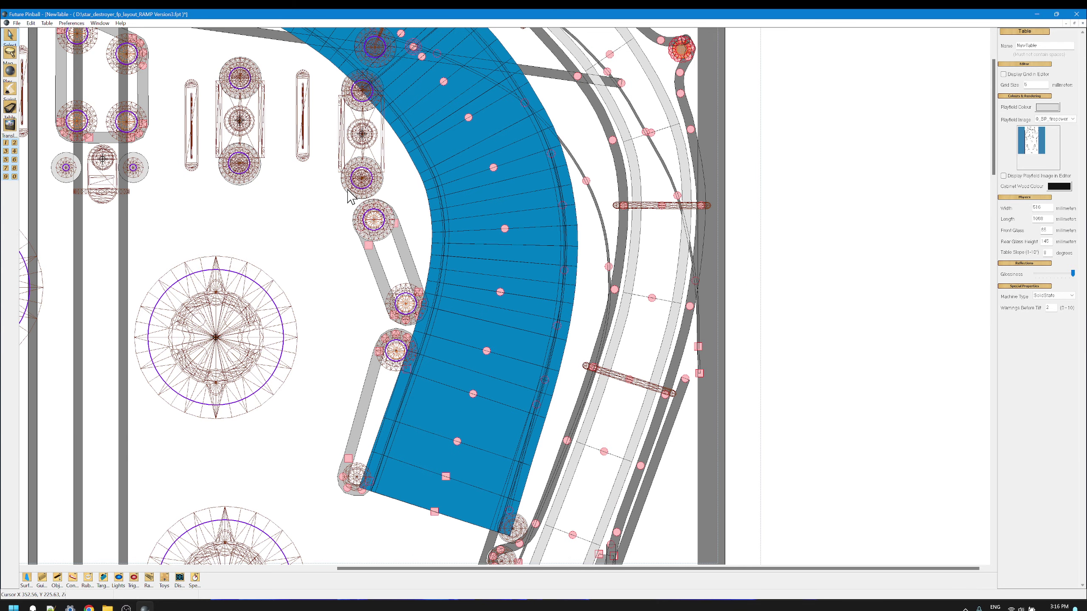
scroll(300, 377, down, 18)
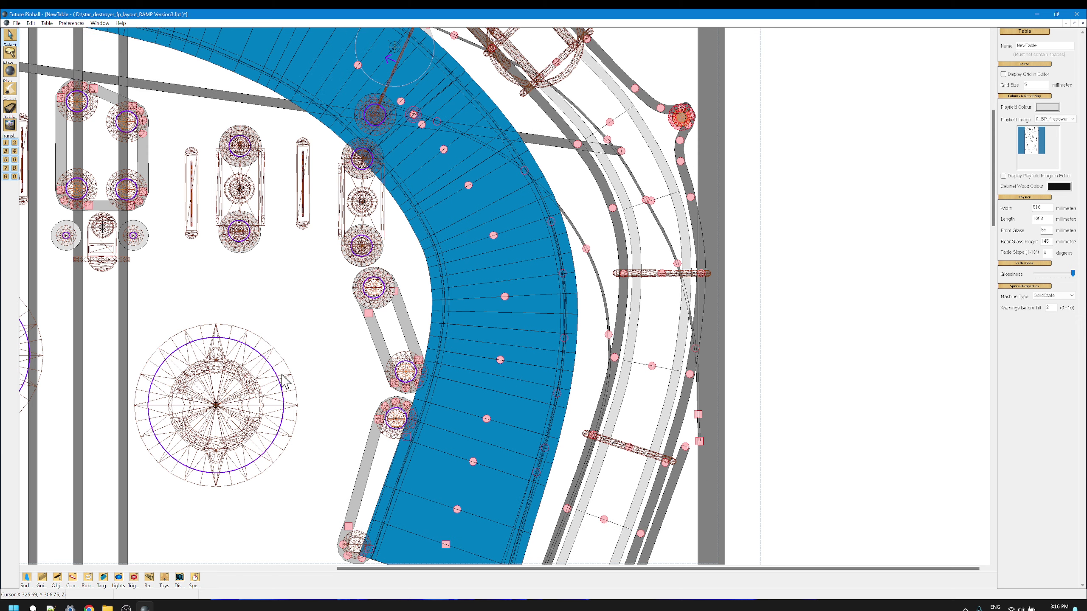
scroll(361, 436, down, 16)
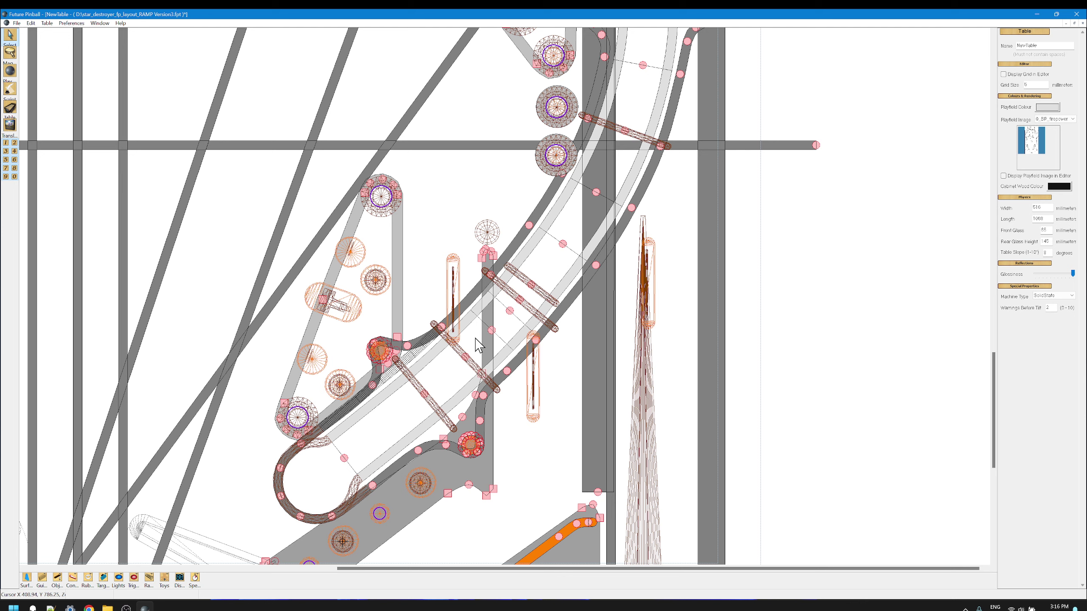
scroll(466, 345, up, 6)
Select the blue curved ramp in the upper playfield to display its Ramp properties
scroll(466, 345, up, 10)
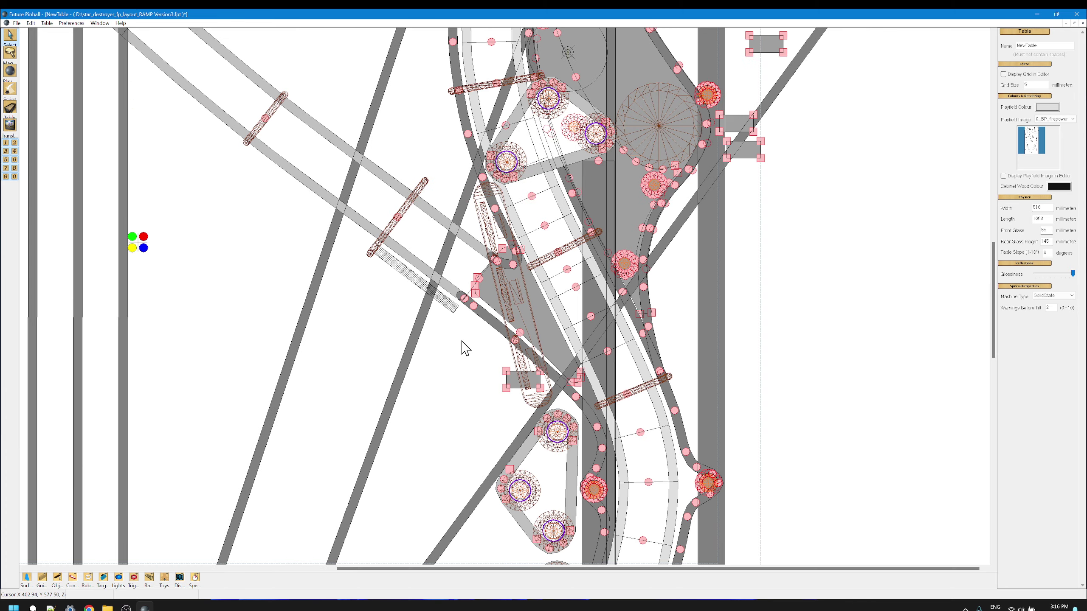
scroll(452, 354, up, 5)
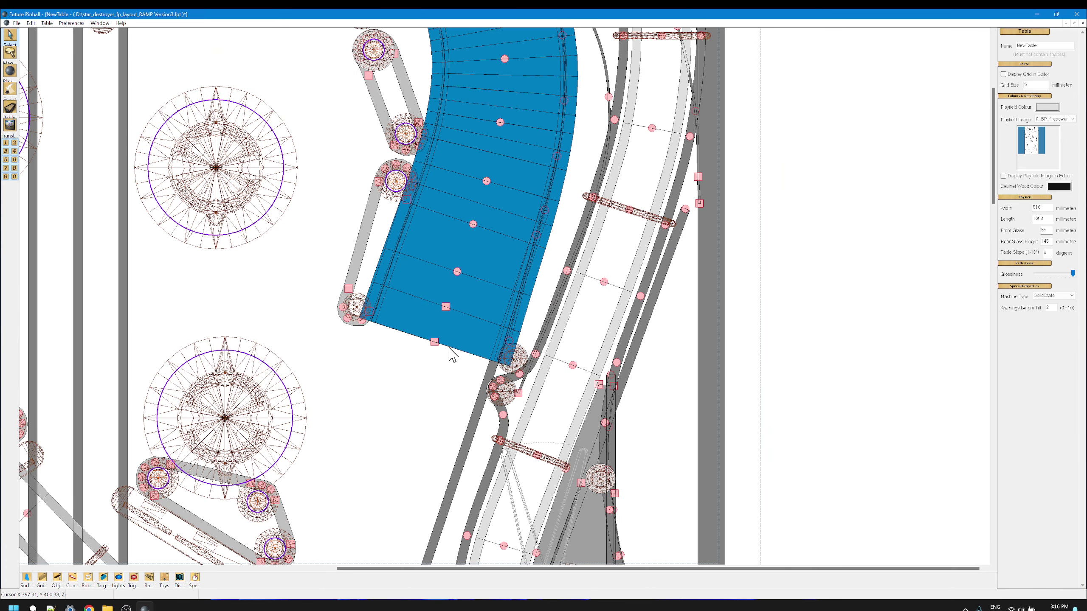
click(529, 233)
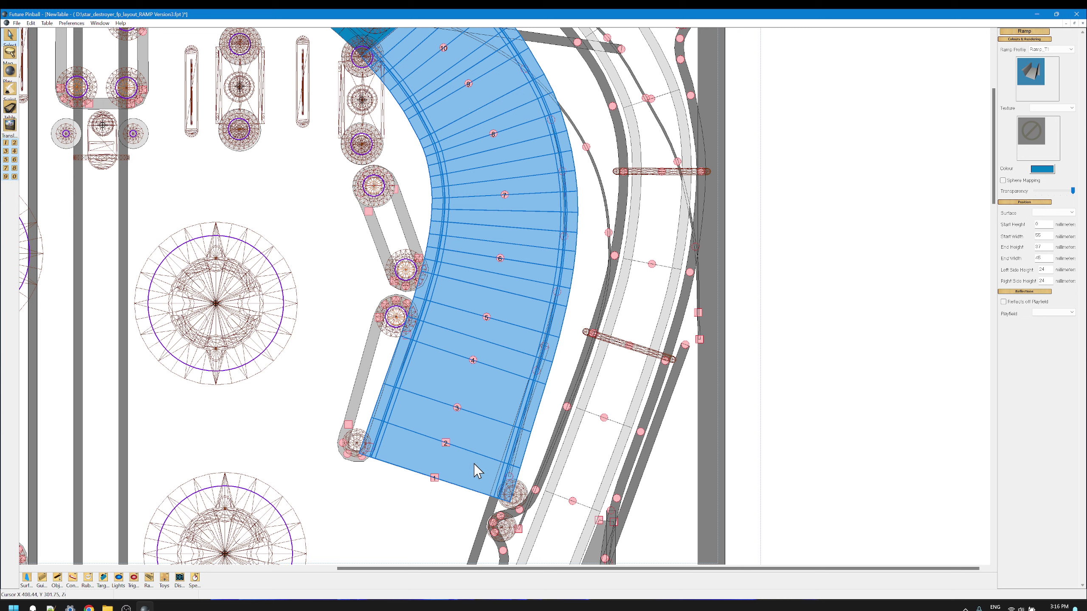
scroll(291, 291, up, 2)
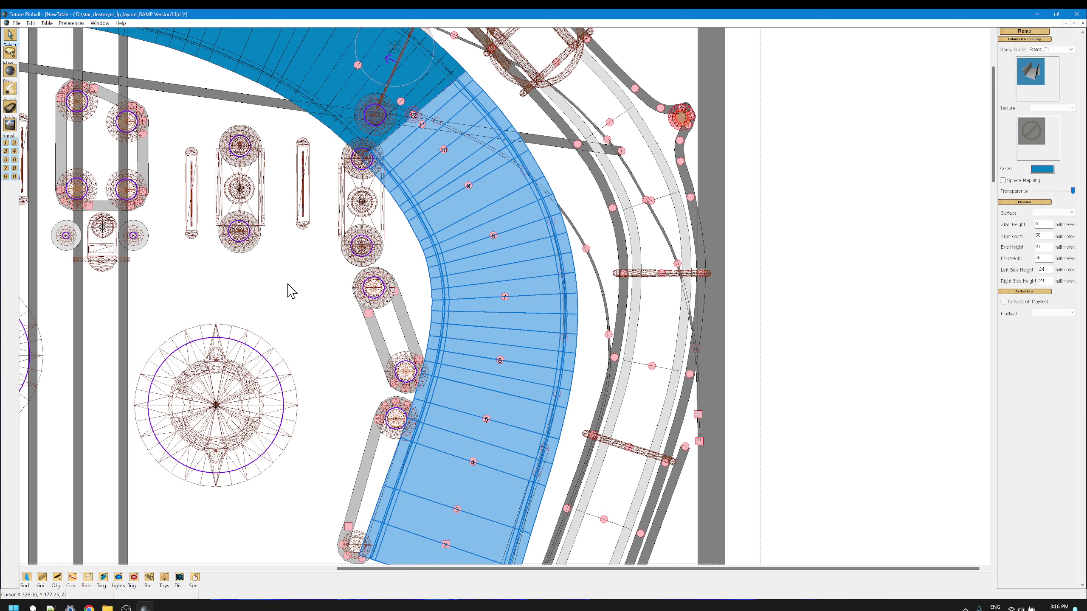
scroll(291, 292, up, 2)
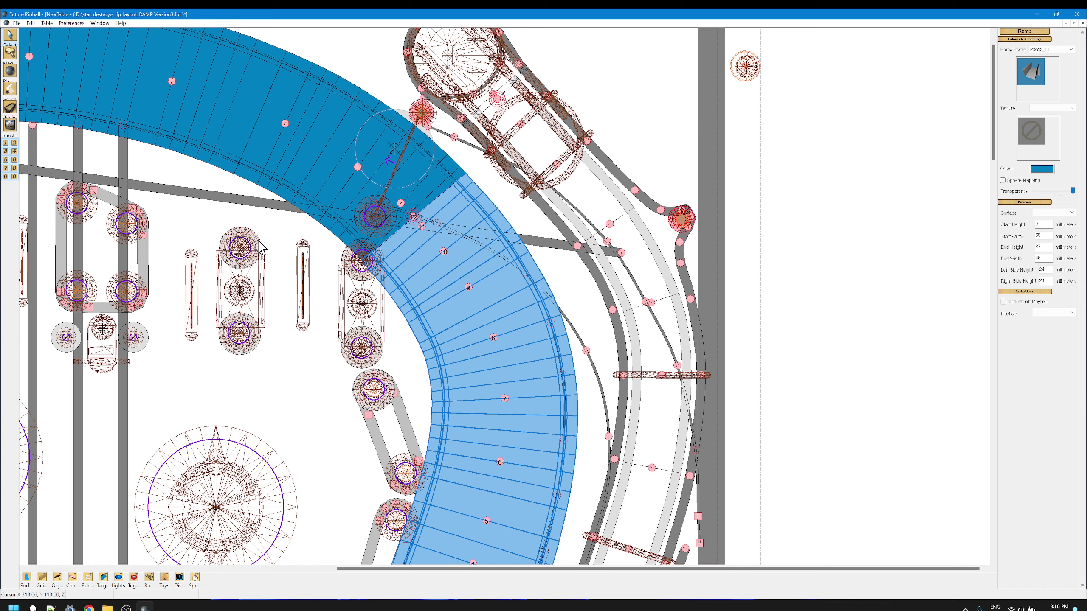
Scroll the canvas left and zoom out with Magnify to show the whole blue ramp
drag(362, 569, 242, 597)
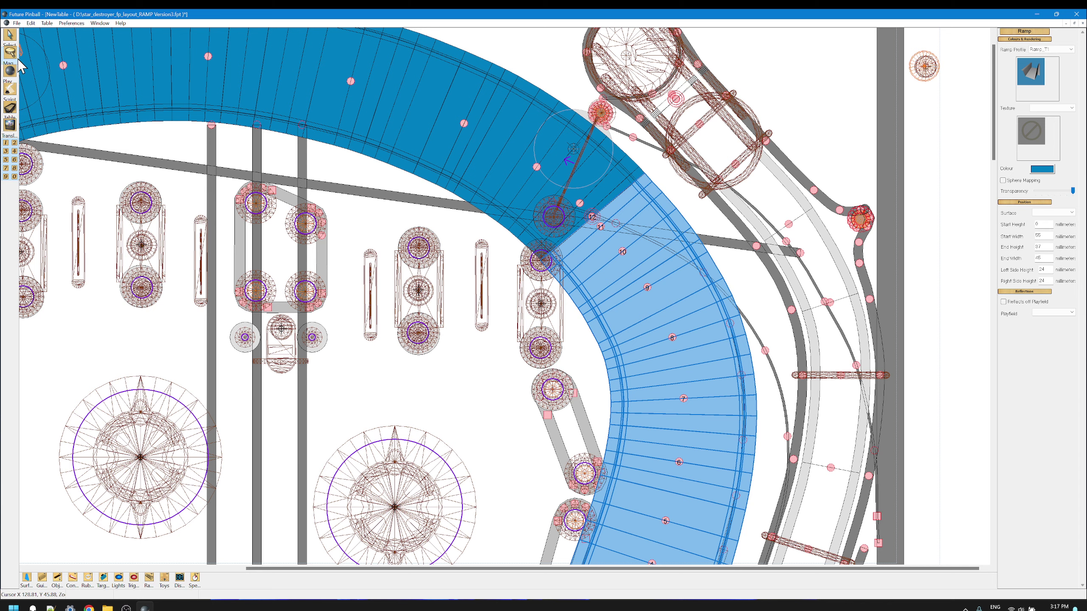
right_click(330, 341)
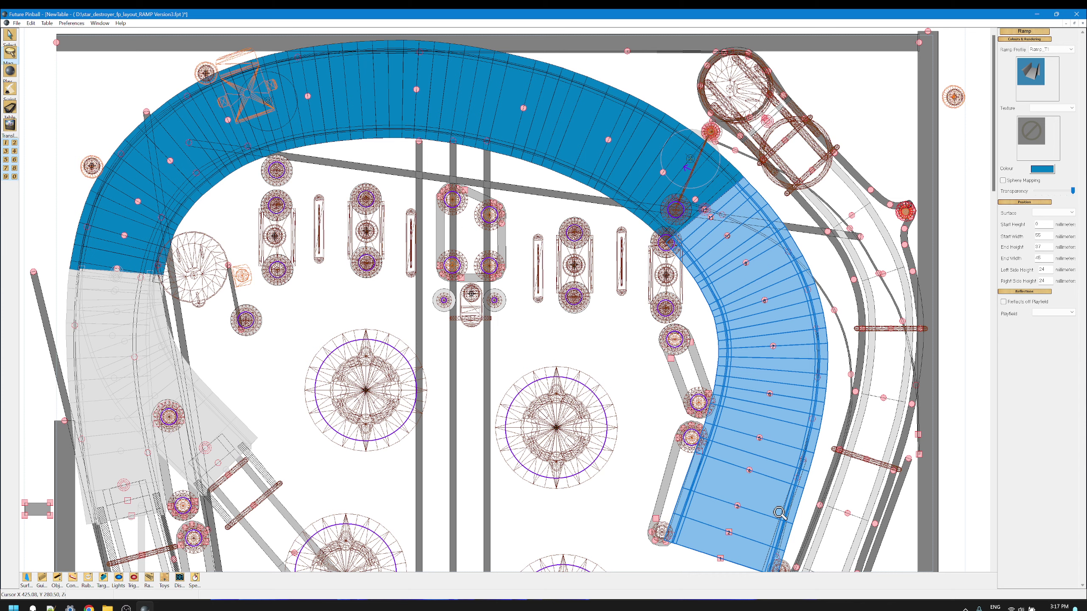
Box-select the ramp's bottom end point and nudge it three steps down and three left
scroll(773, 478, down, 4)
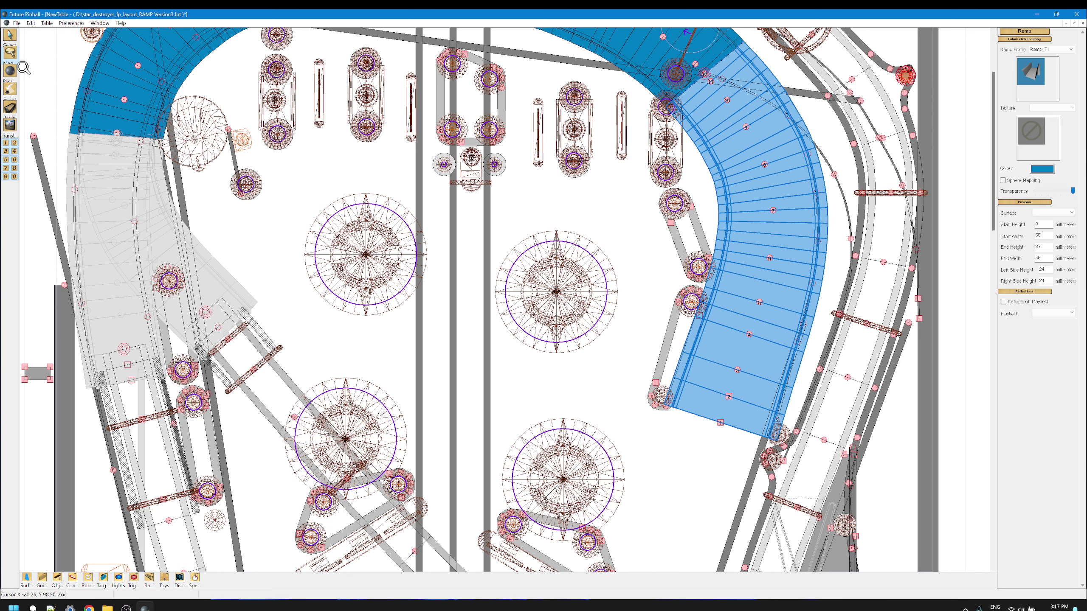
click(10, 35)
drag(661, 459, 740, 416)
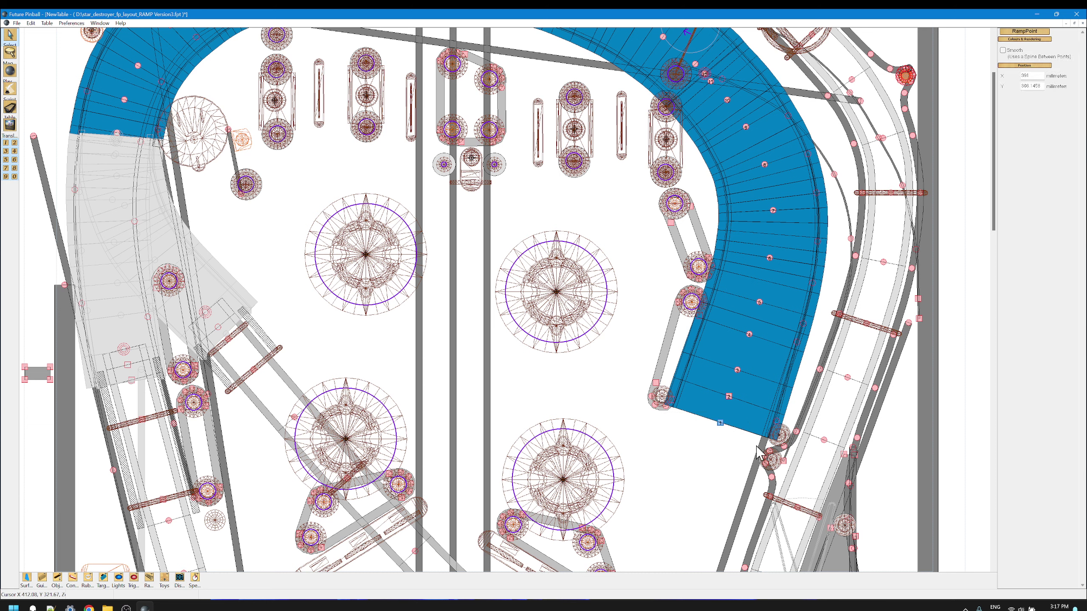
key(Down)
key(Down)
key(Down)
key(Down)
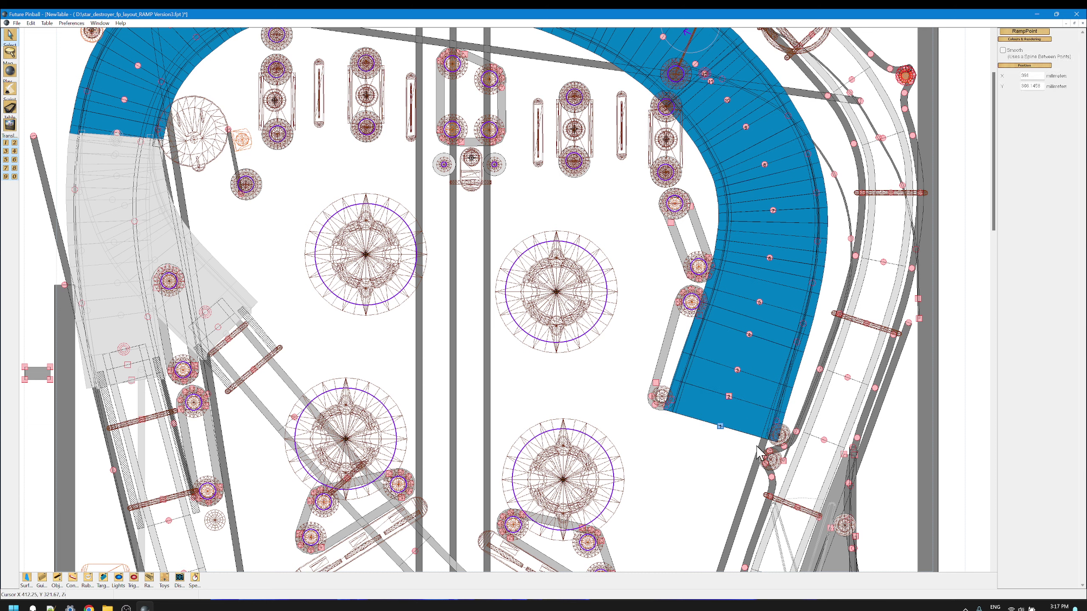
key(Down)
key(Down)
key(Down)
key(Down)
key(Down)
key(Down)
key(Down)
key(Down)
key(Down)
key(Down)
key(Down)
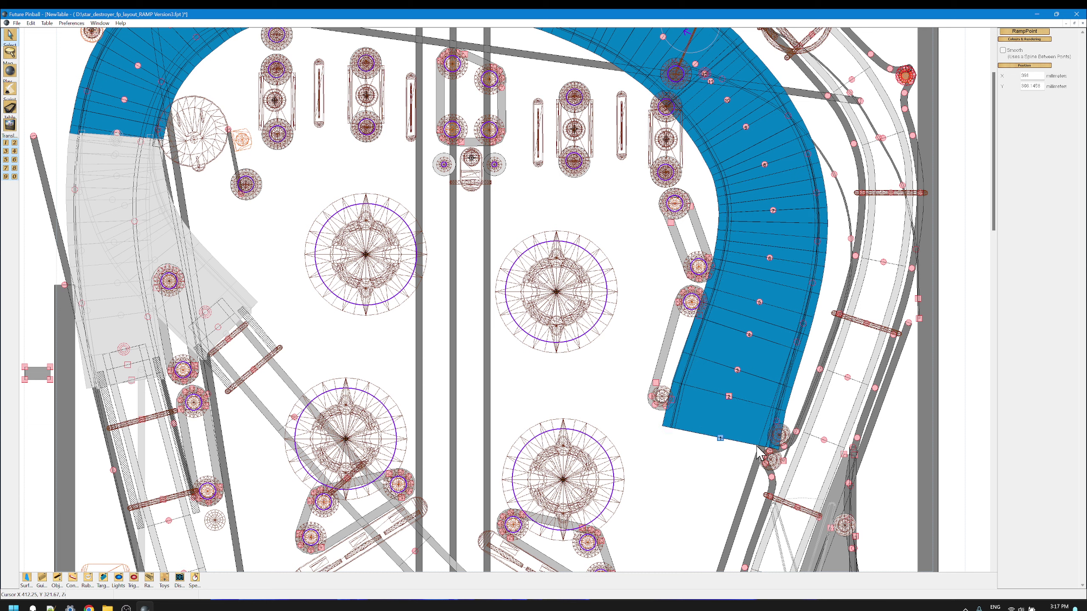
key(Left)
key(Left)
key(Left)
key(Left)
key(Left)
key(Left)
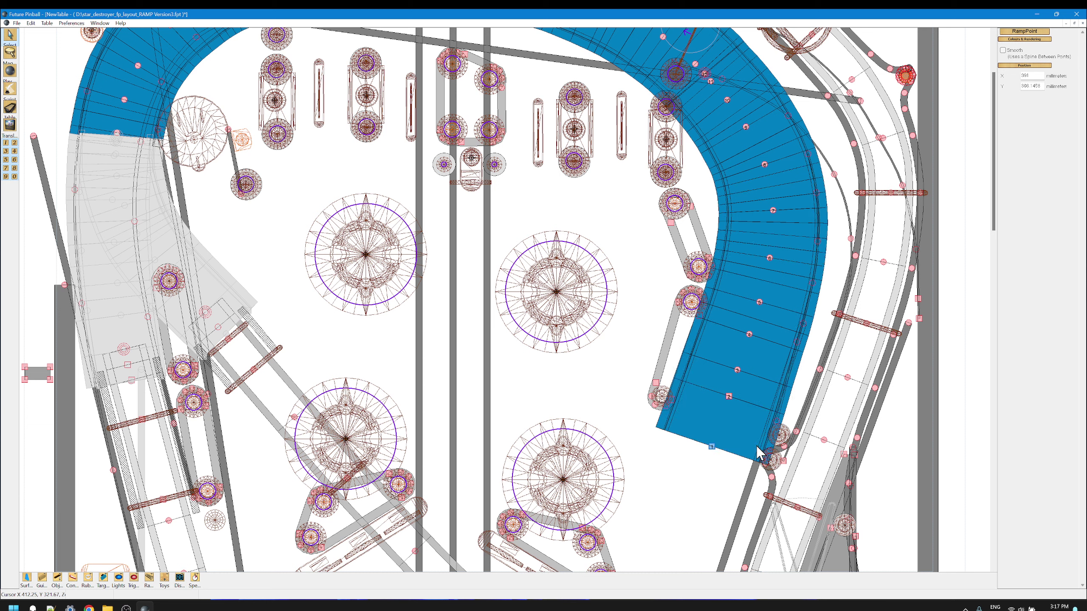
key(Down)
key(Down)
key(Down)
key(Down)
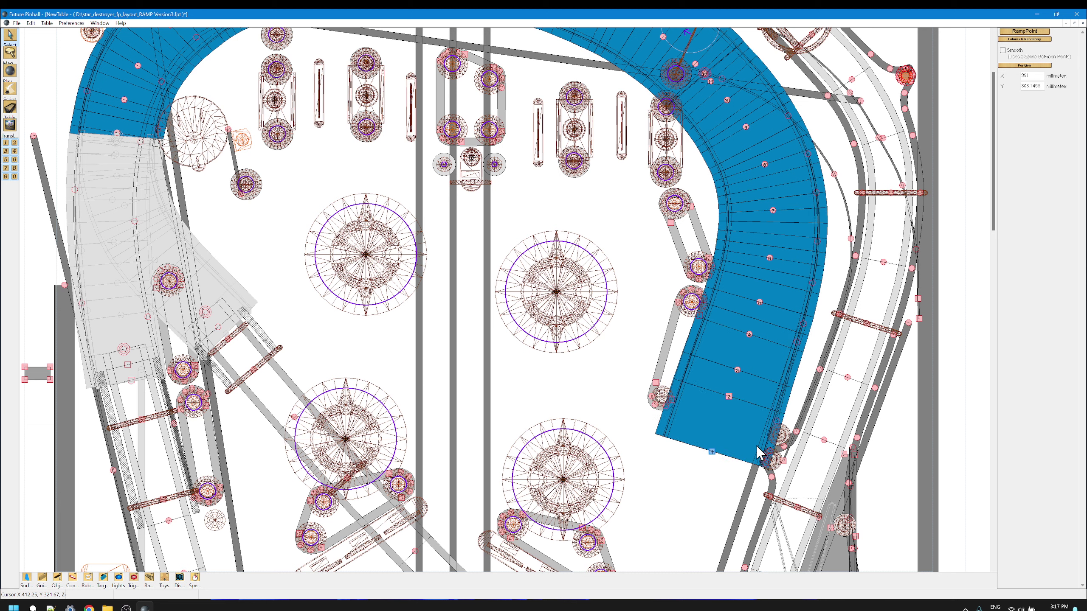
key(Left)
key(Left)
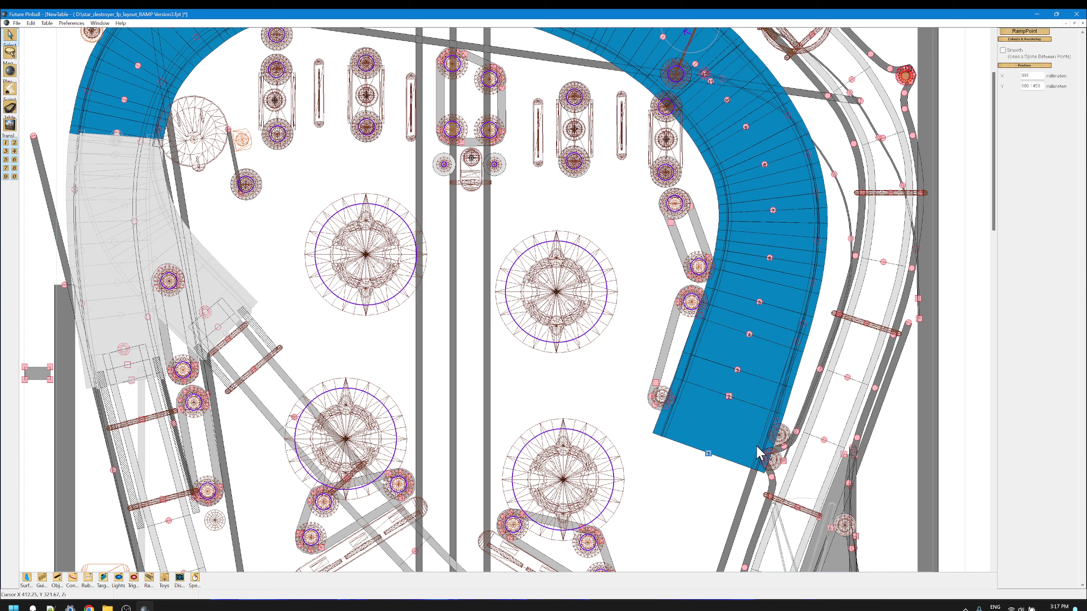
key(Left)
Undo the last end-point move with Edit > Undo and reselect the blue ramp
click(29, 23)
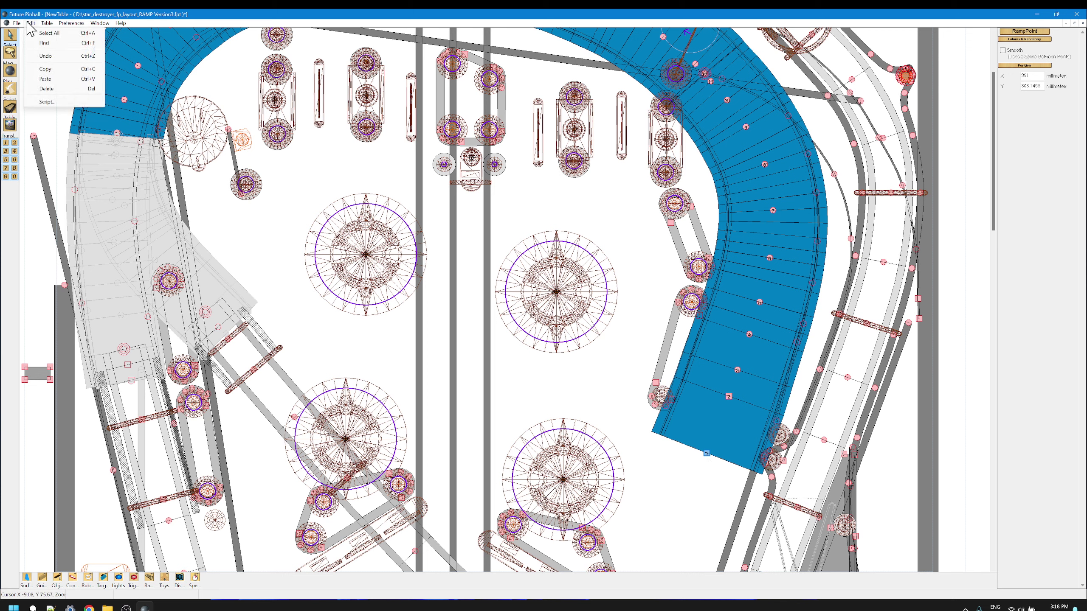
click(45, 55)
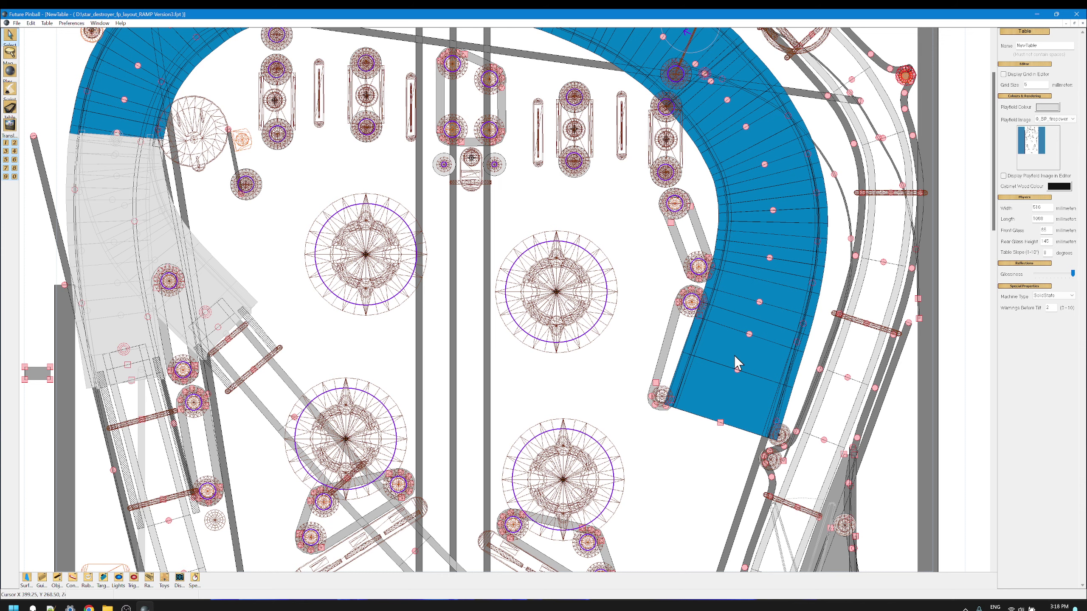
scroll(616, 304, up, 3)
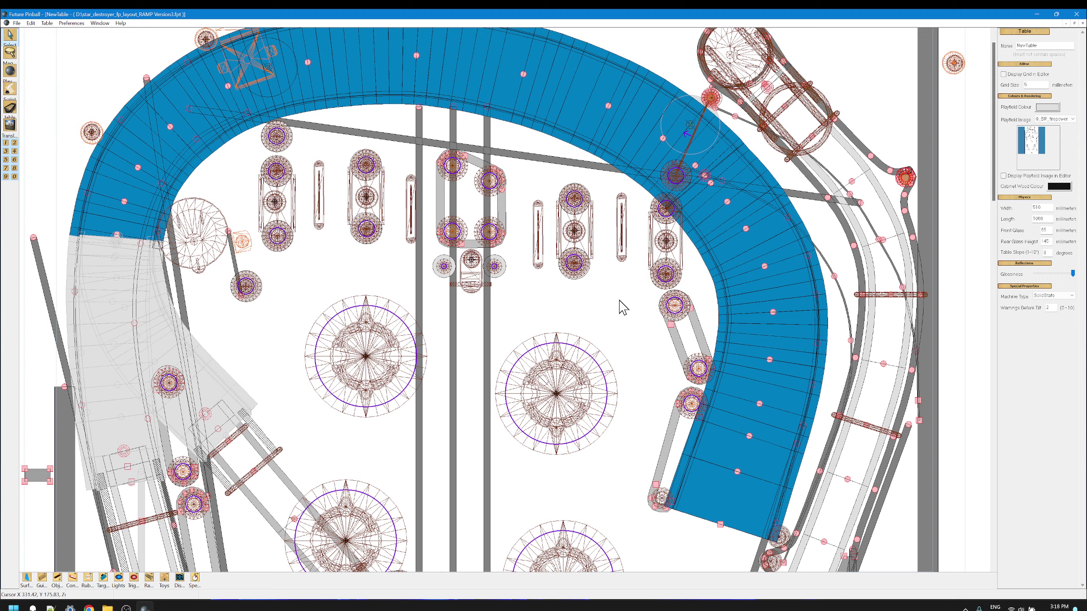
scroll(623, 307, up, 4)
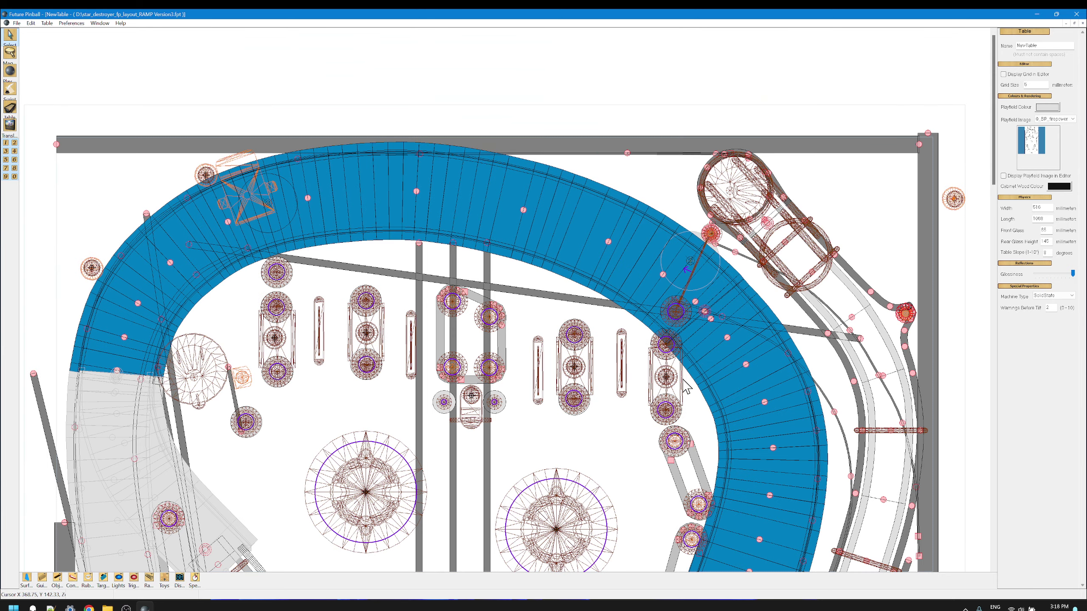
click(744, 407)
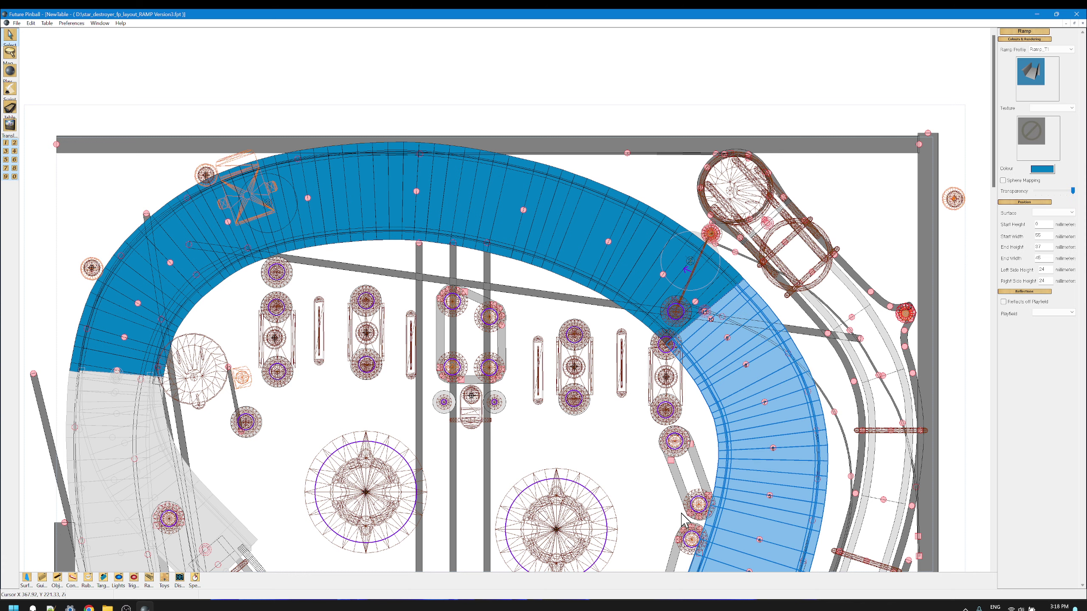
scroll(684, 520, down, 3)
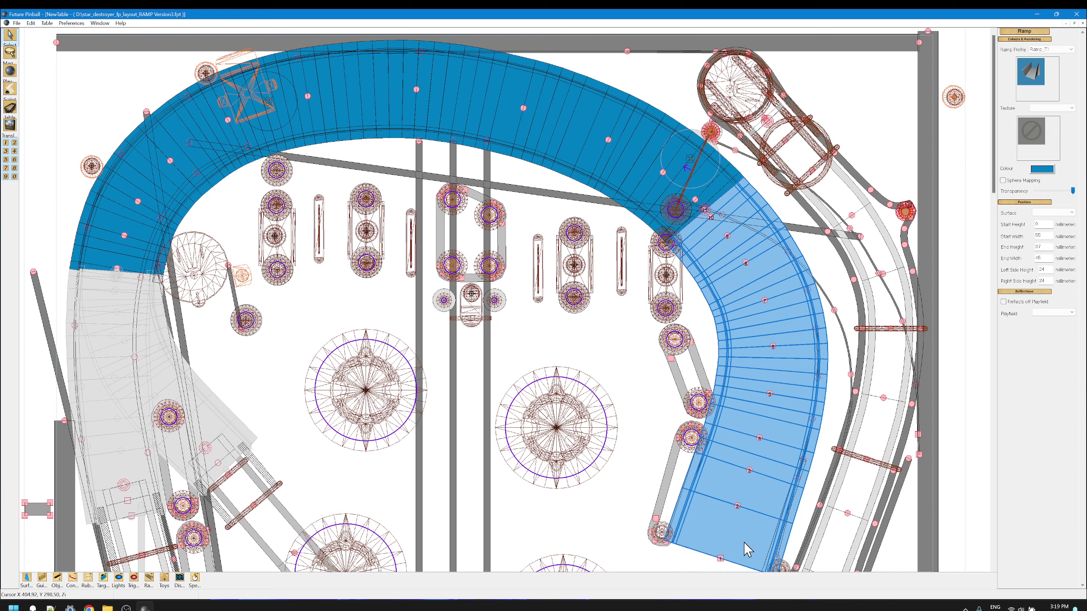
click(639, 485)
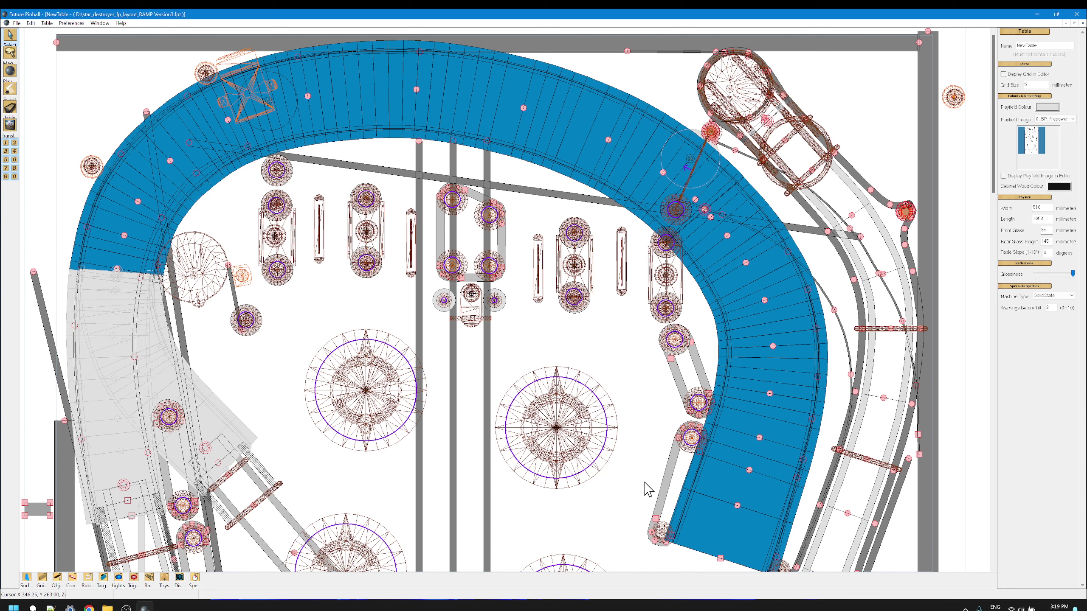
Scroll to the top of the table and click empty playfield to deselect the blue ramp
click(752, 338)
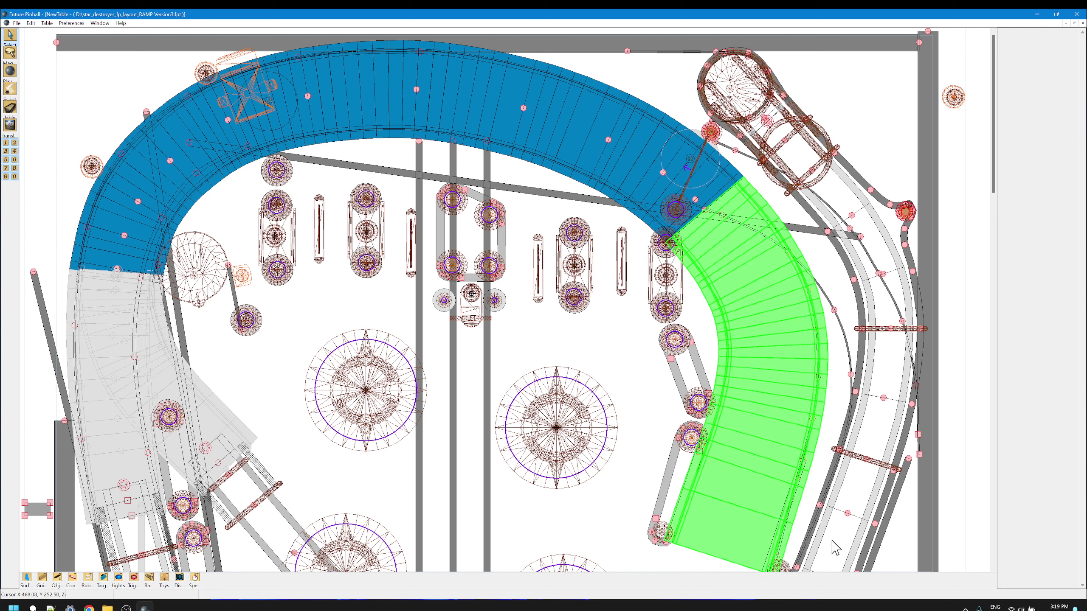
scroll(623, 413, down, 2)
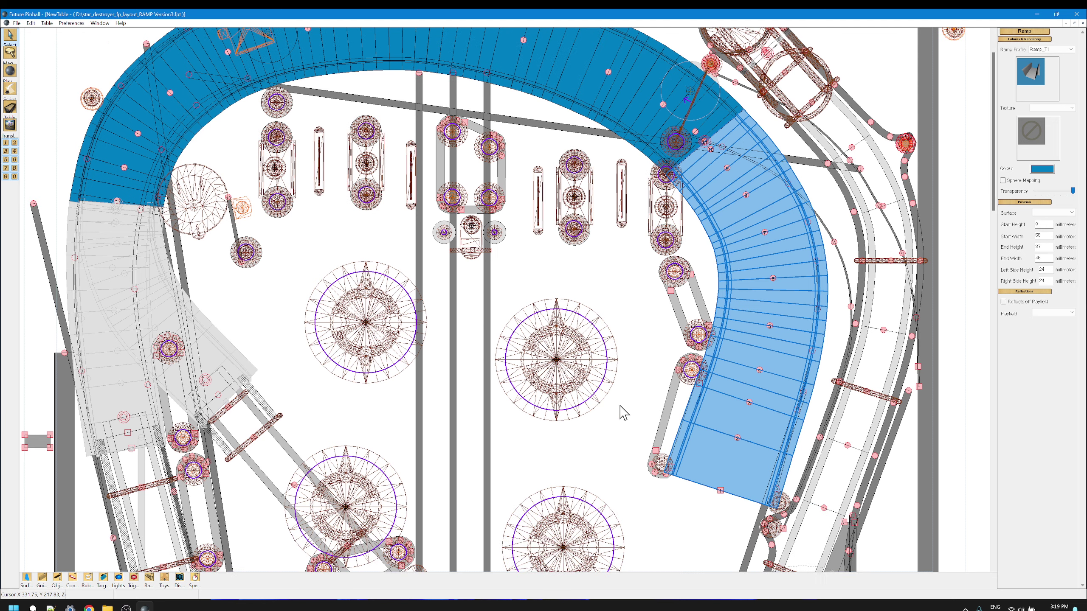
scroll(623, 413, down, 7)
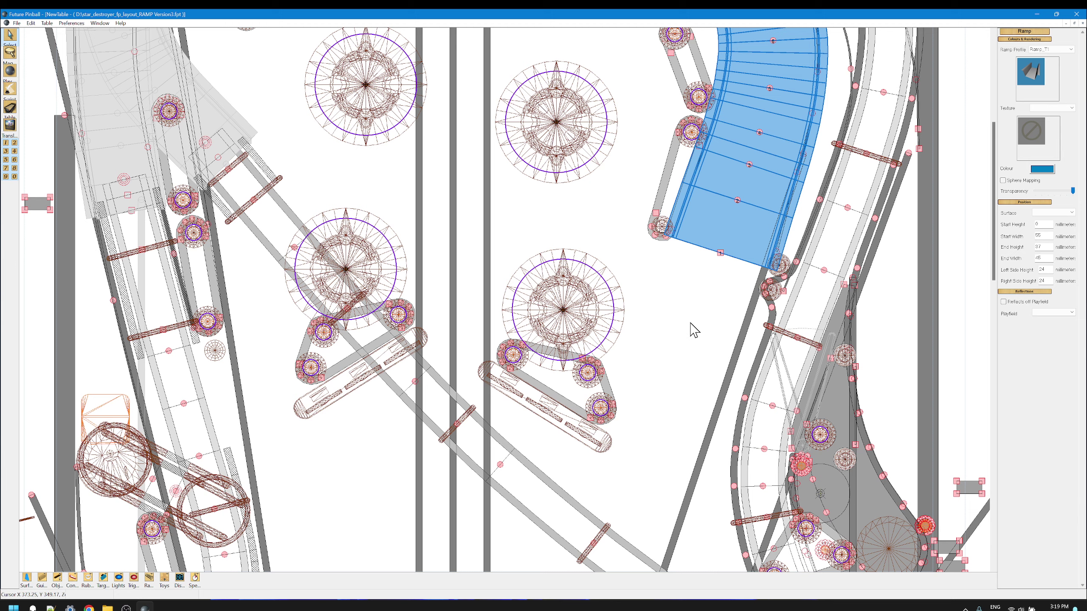
scroll(656, 295, up, 6)
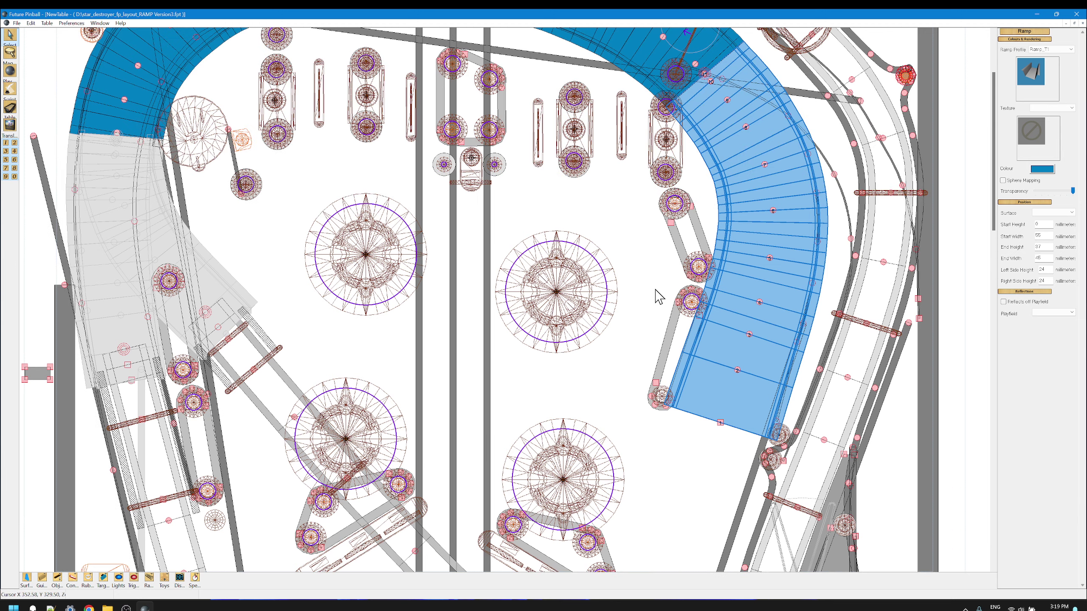
scroll(659, 296, up, 3)
click(623, 364)
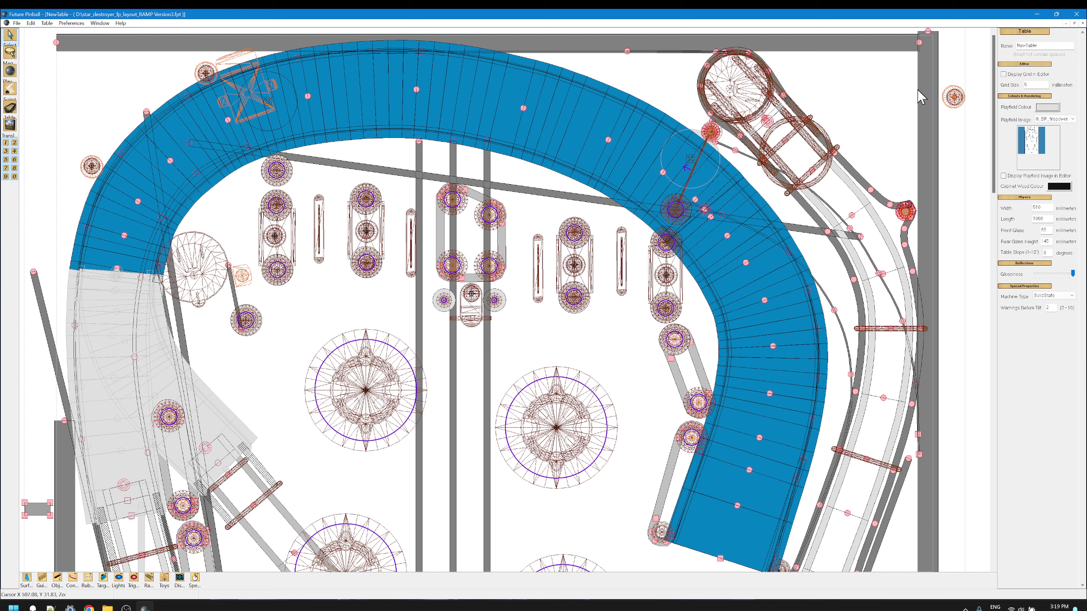
click(883, 46)
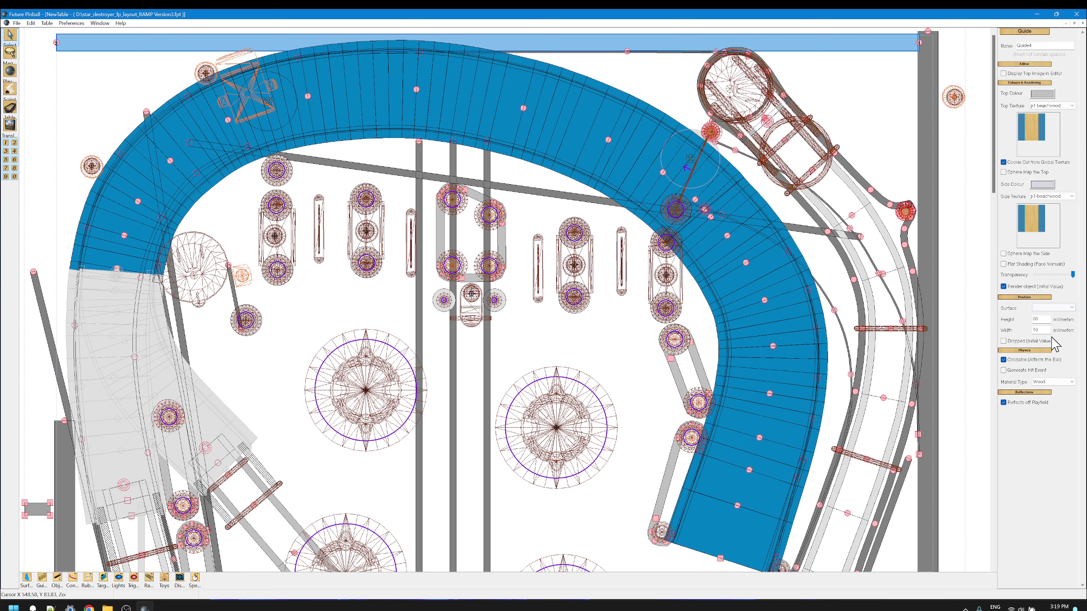
double_click(1041, 330)
text(3)
key(Return)
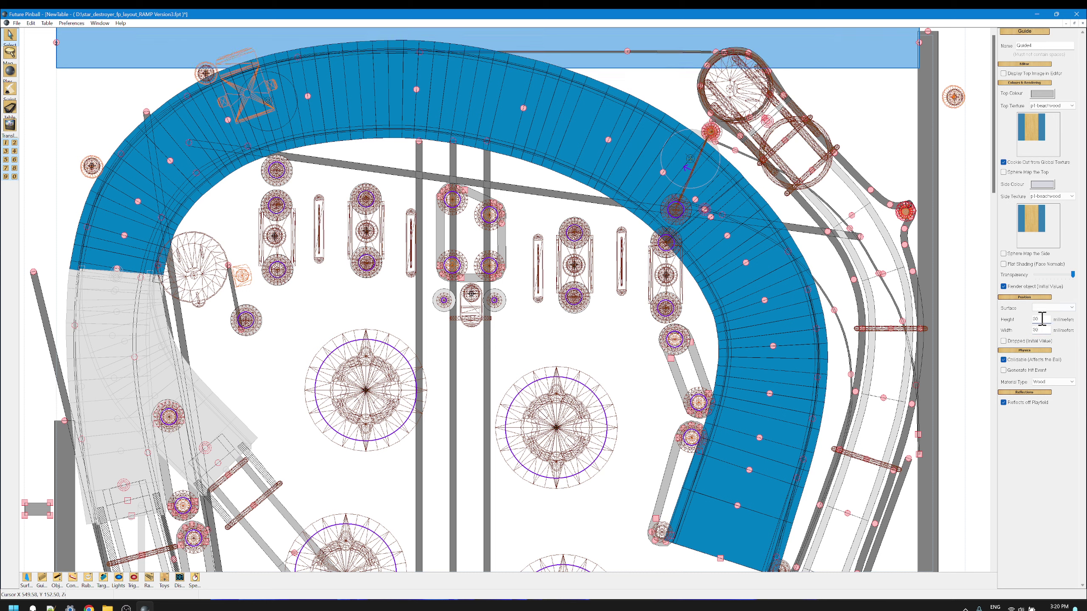
click(31, 23)
click(46, 56)
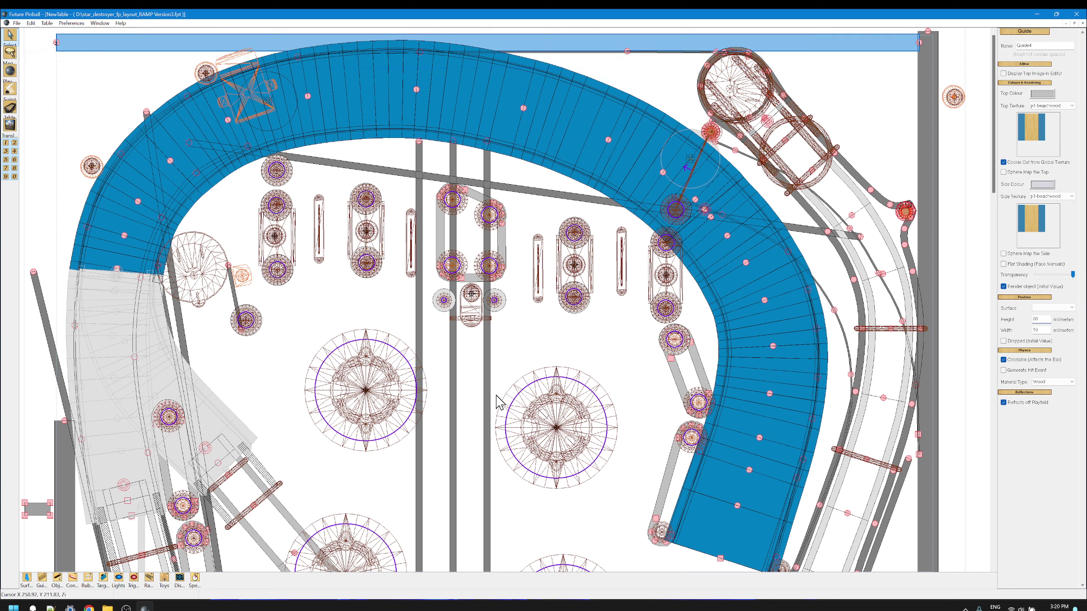
Select the 44height surface and shift-add the grey ramp surface to the selection
scroll(689, 488, down, 6)
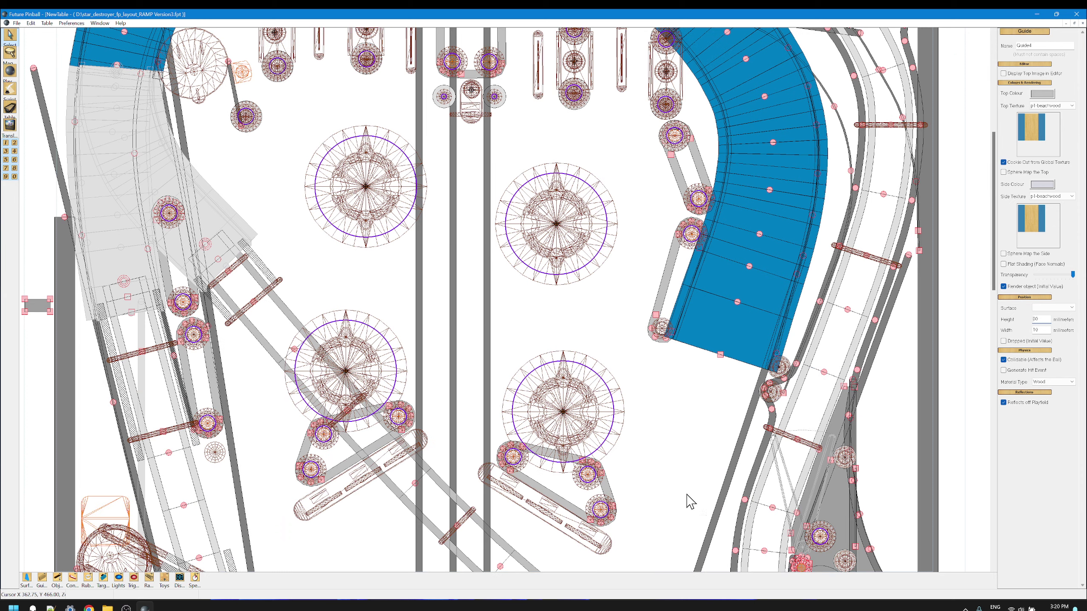
scroll(689, 504, down, 20)
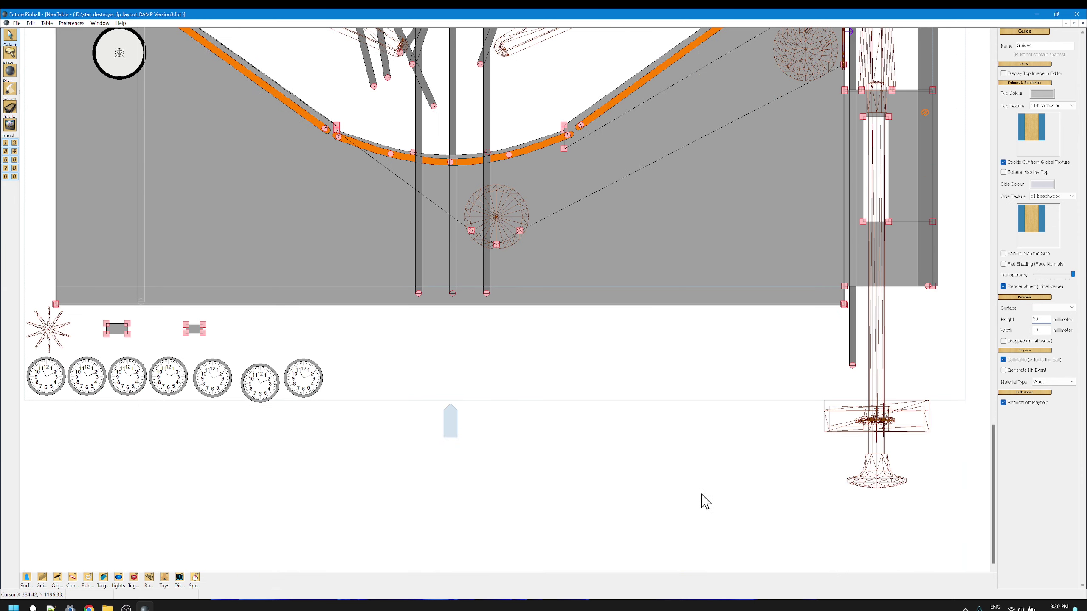
scroll(706, 502, up, 5)
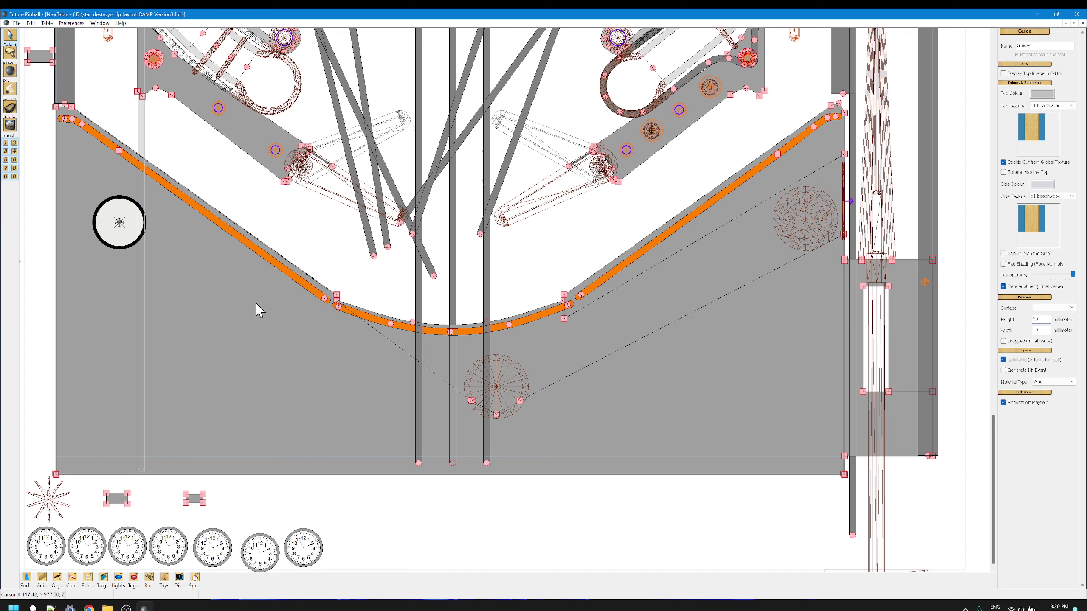
click(258, 315)
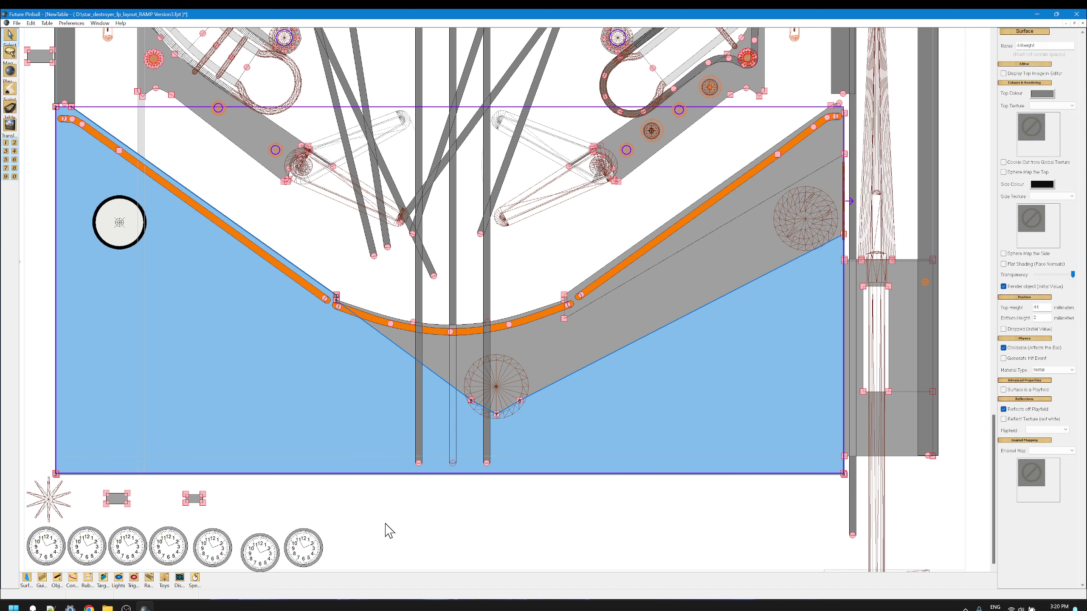
ctrl+click(572, 366)
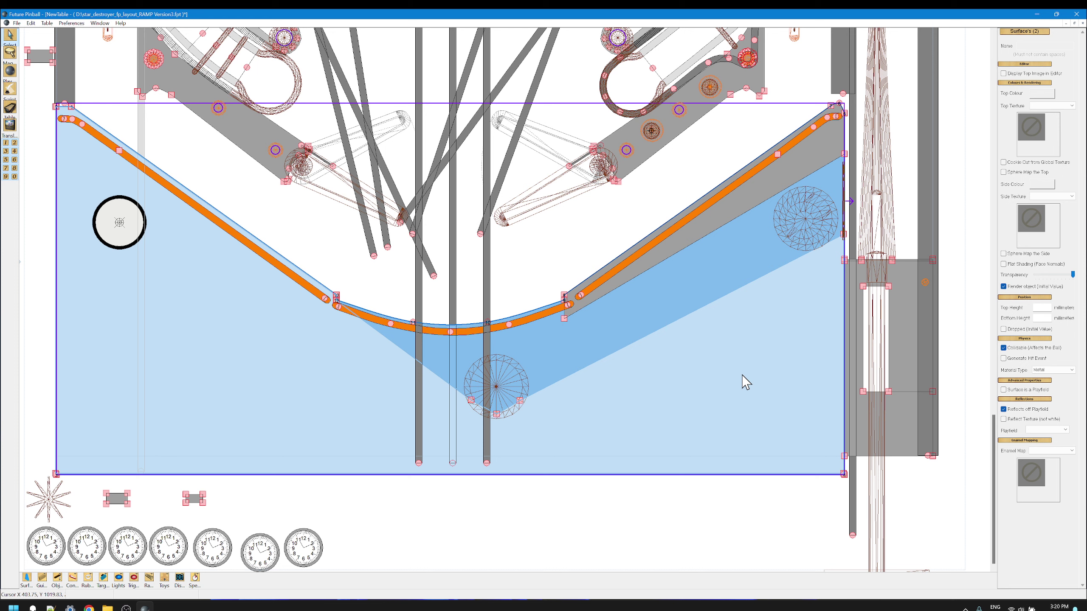
Nudge both surfaces one step left and two steps down with the arrow keys
key(Down)
key(Left)
key(Down)
key(Down)
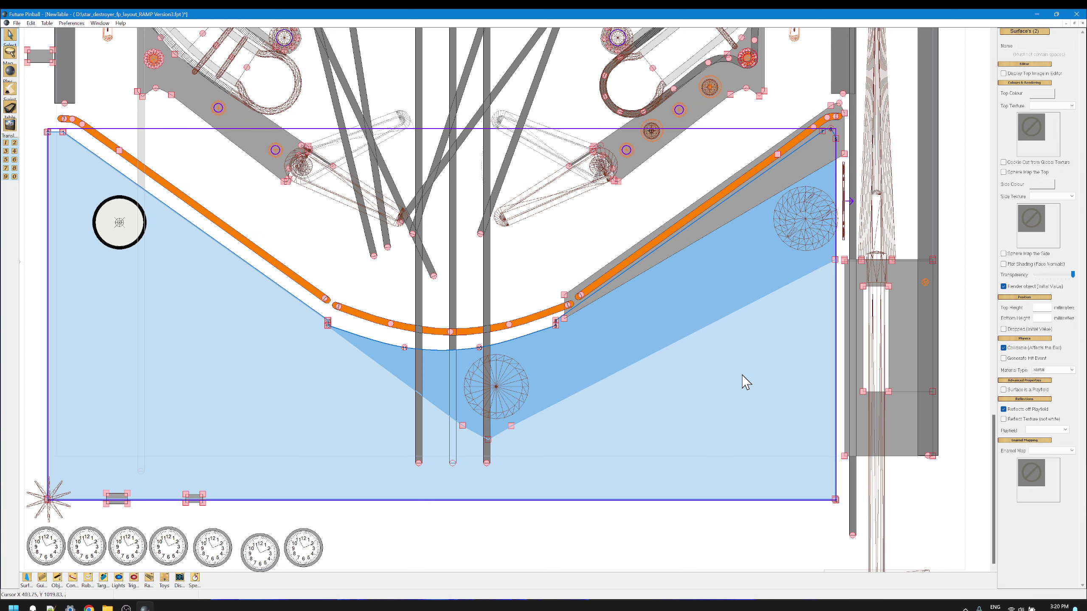
key(Down)
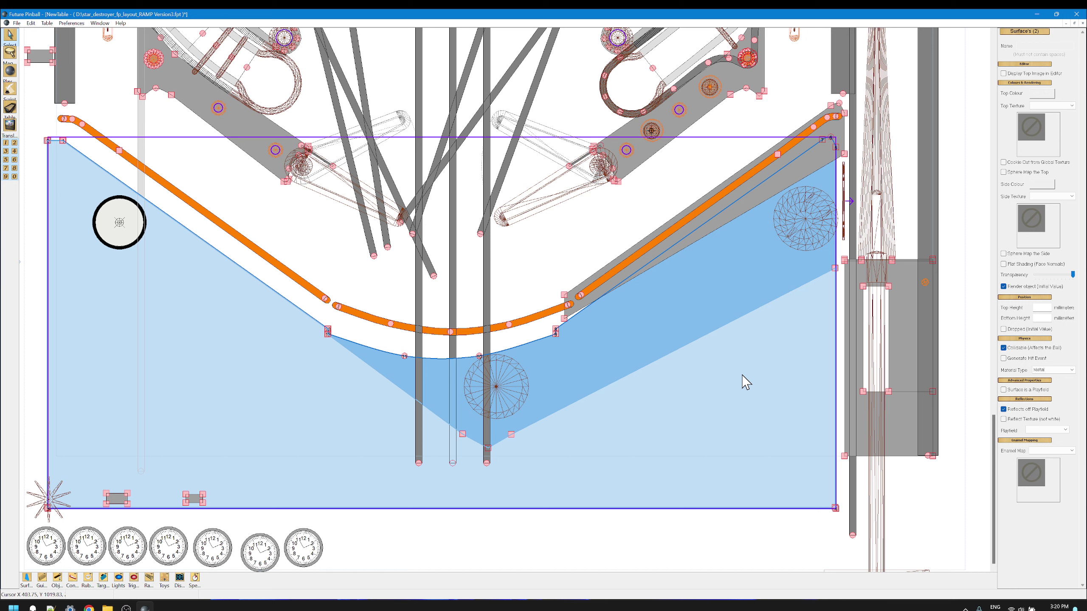
key(Up)
key(Up)
key(Up)
key(Up)
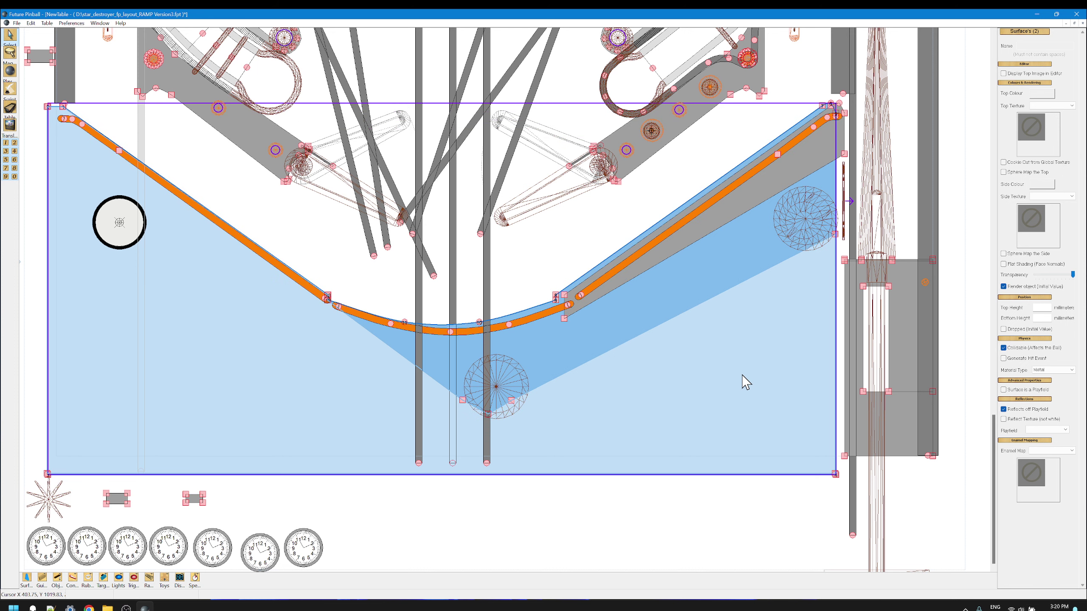
key(Up)
key(Down)
Scroll up to the top of the playfield to show the blue ramp over the bumpers
scroll(509, 220, up, 5)
scroll(496, 216, up, 8)
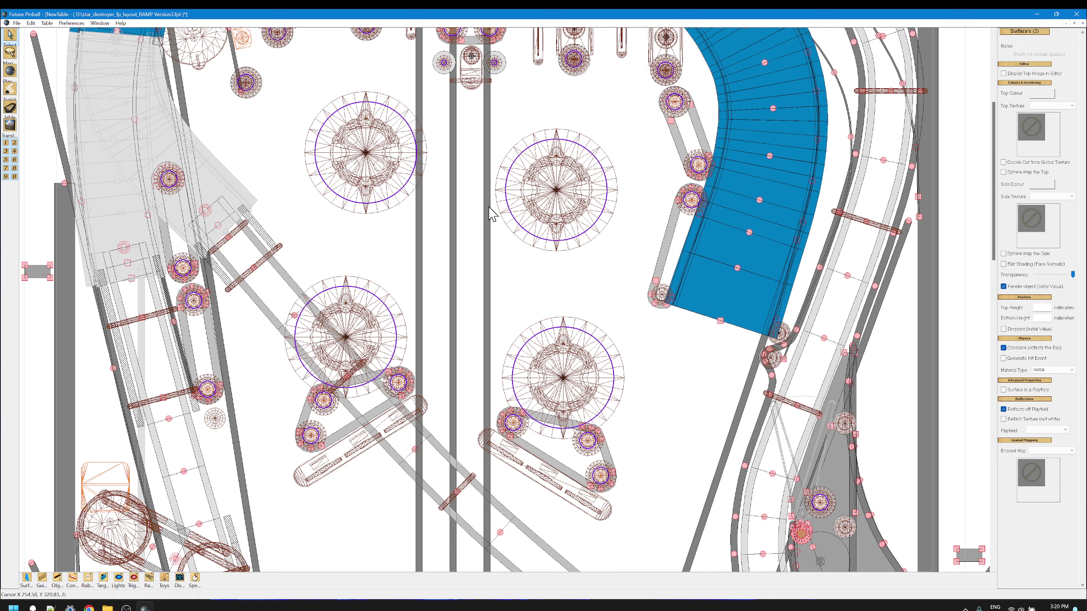
scroll(509, 223, up, 3)
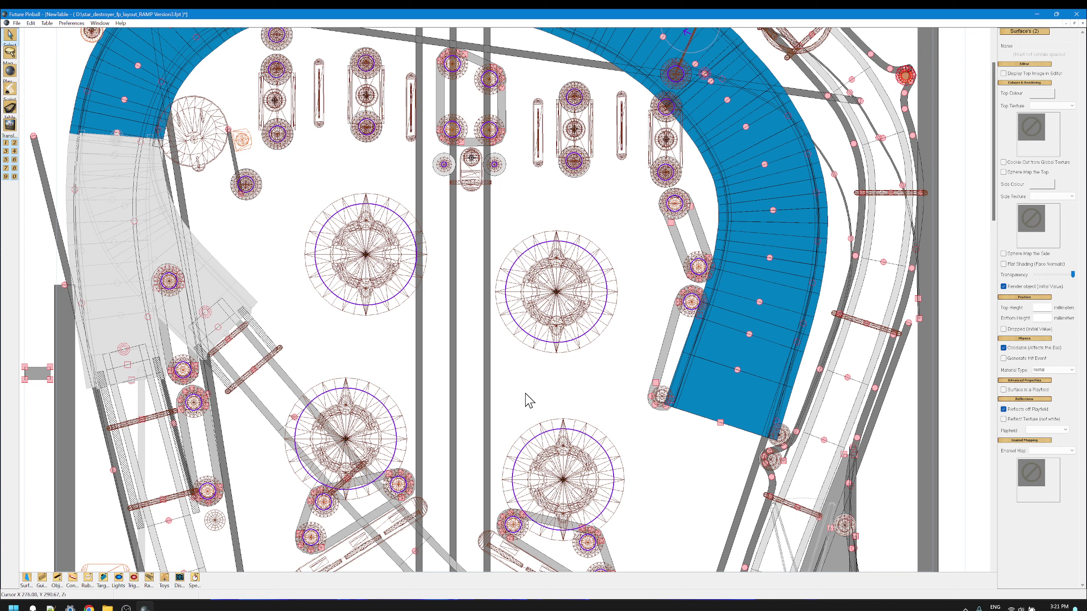
scroll(527, 402, up, 4)
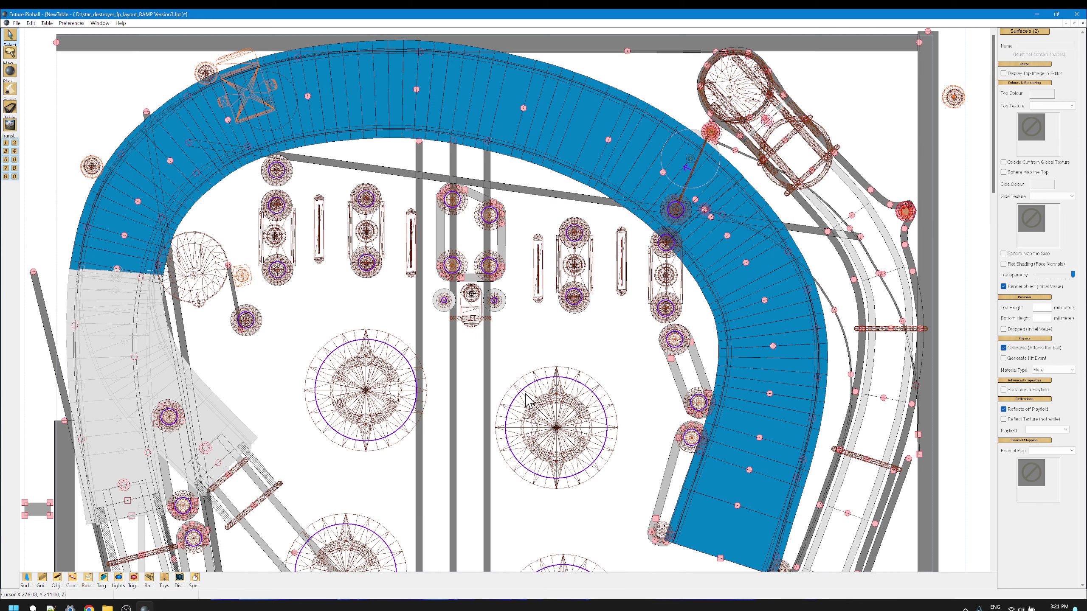
Inspect the Guide5 guide beside the right ramp, deselect it, and scroll down to the mid-playfield
click(865, 257)
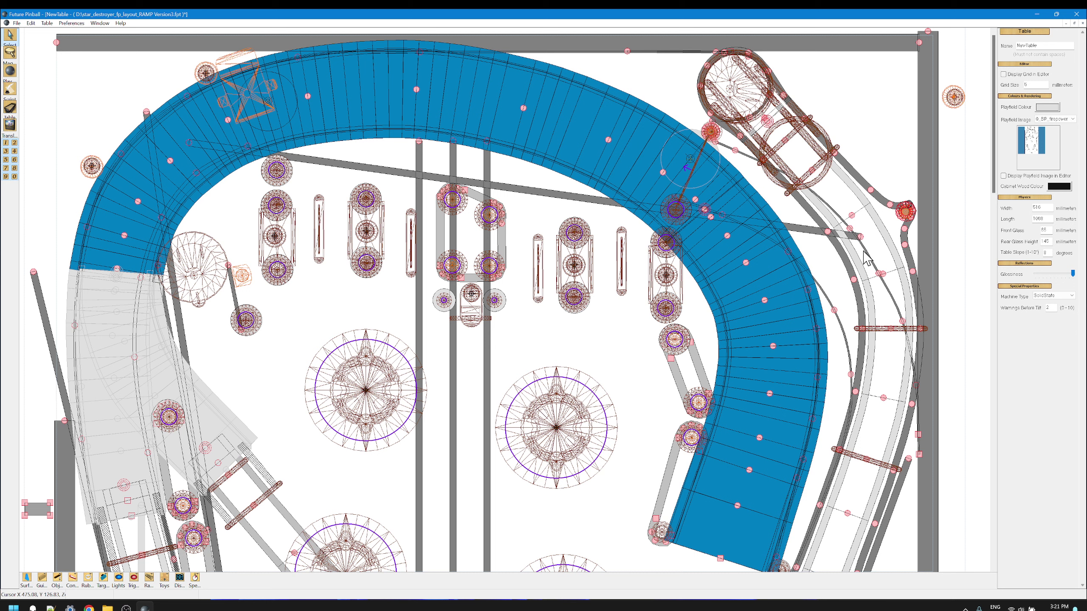
click(866, 253)
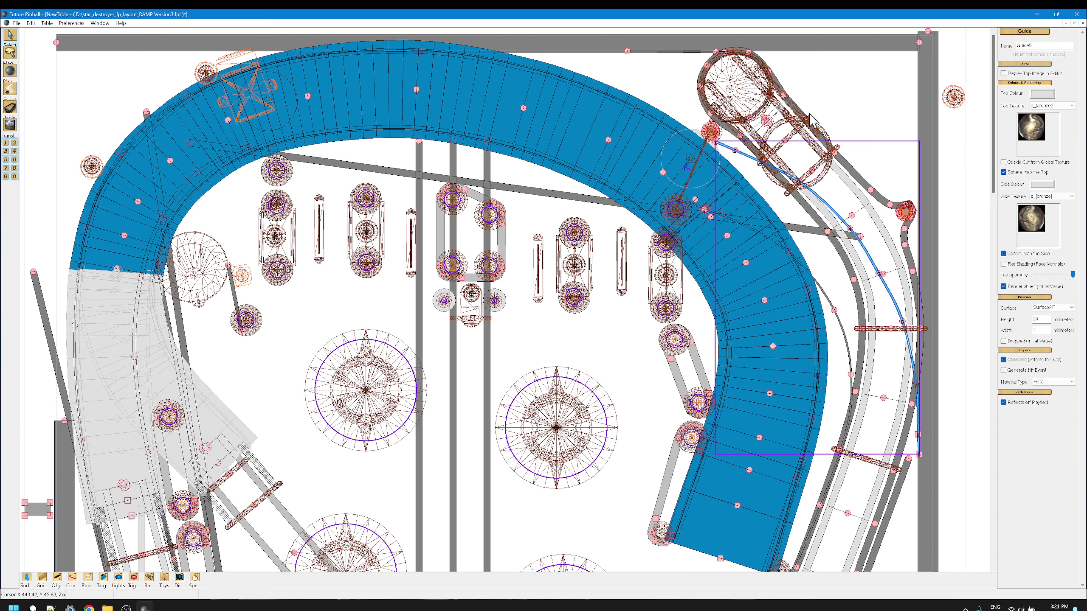
click(582, 510)
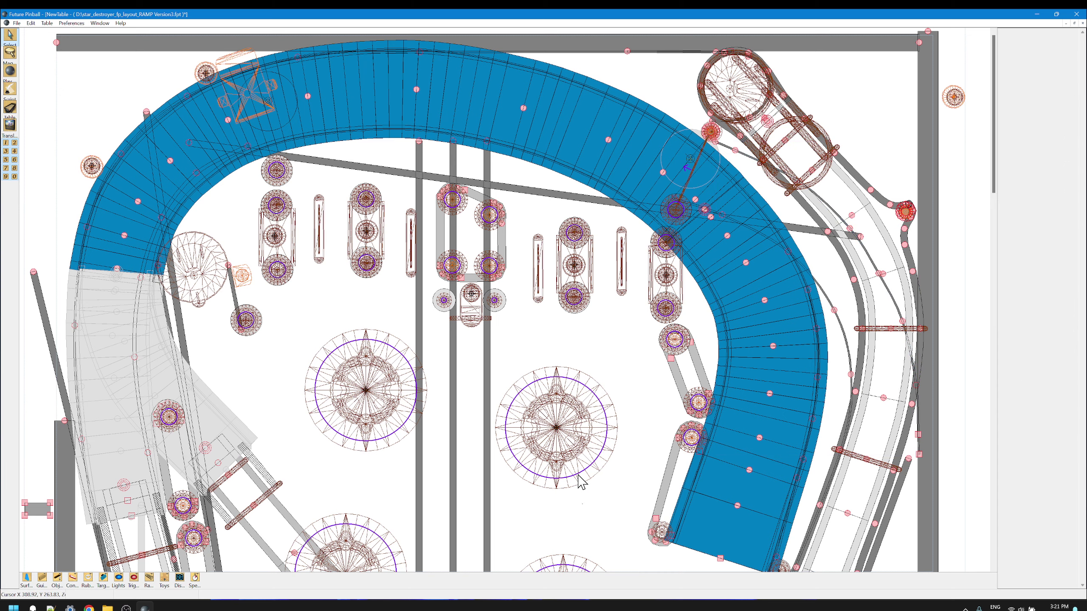
scroll(569, 475, down, 2)
scroll(564, 471, down, 10)
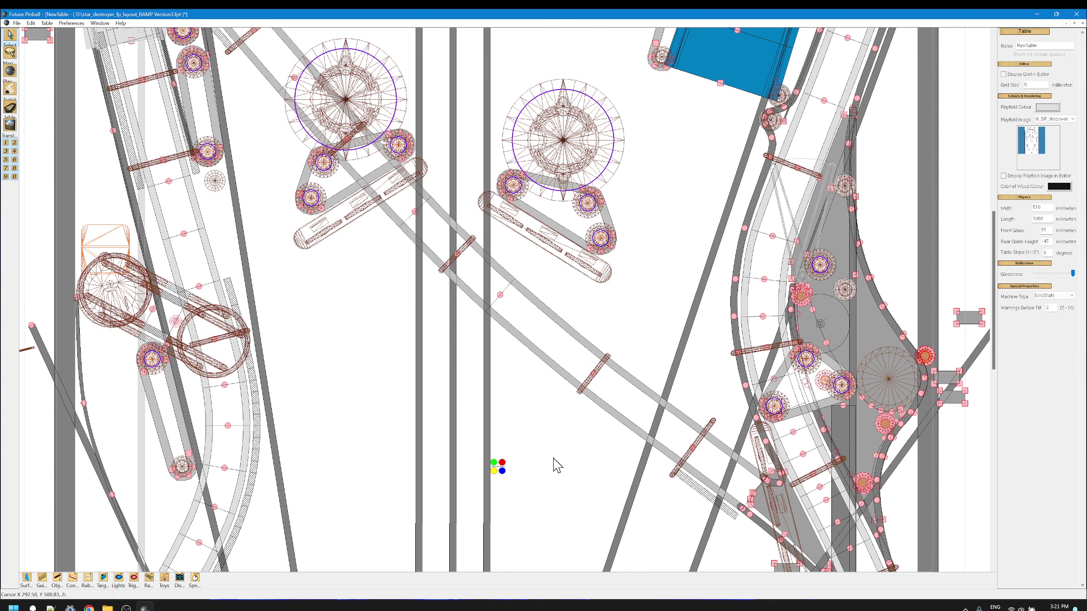
scroll(556, 465, down, 3)
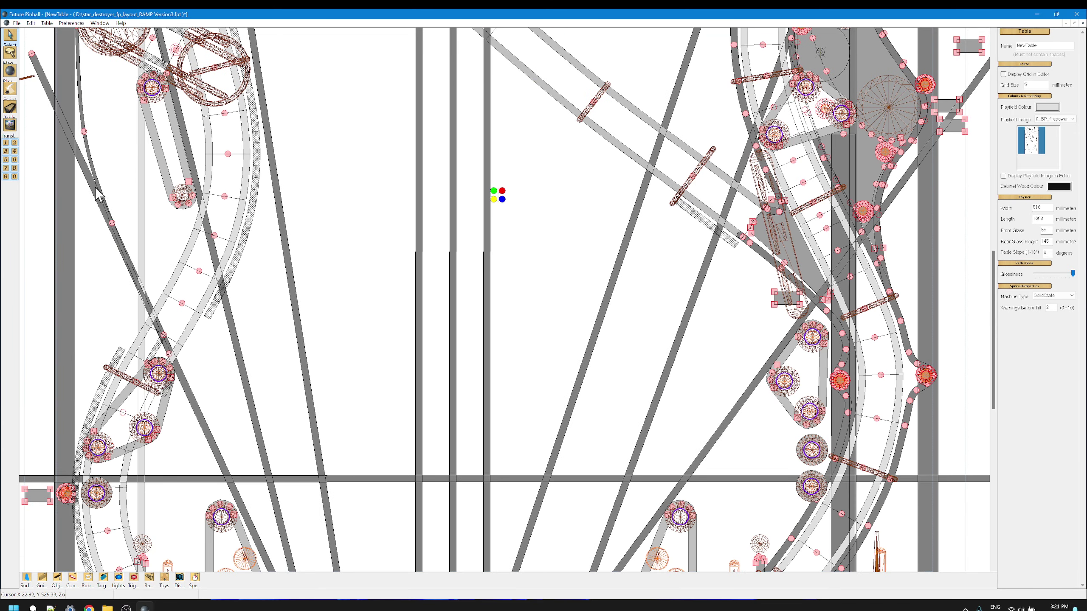
Launch the Star Destroyer table with the left toolbar's Play button
click(12, 76)
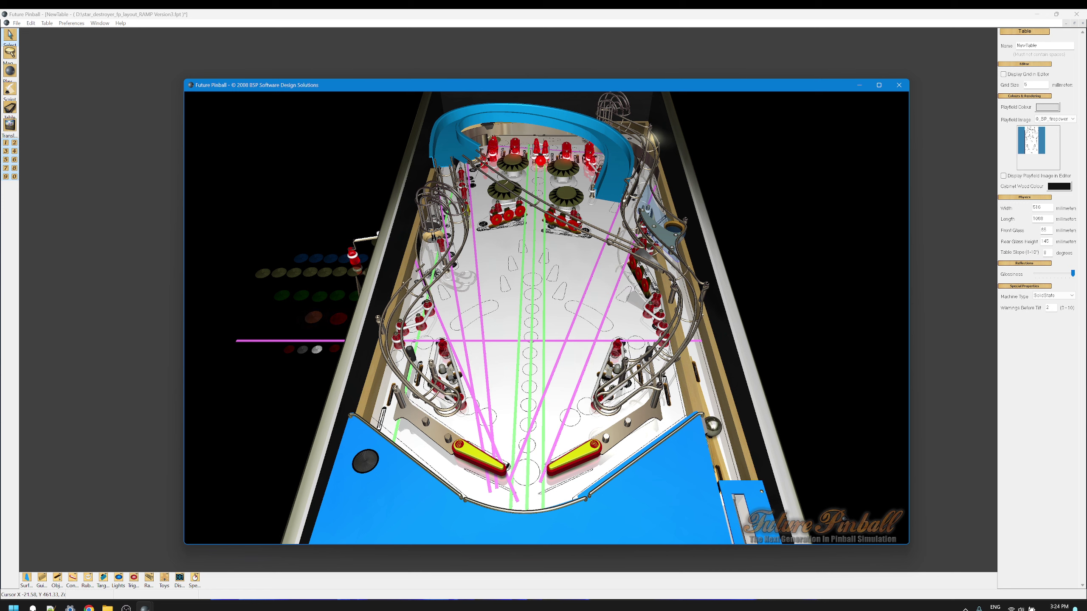
Flick the right flipper, then Alt+Tab away from the running play window
key(Shift_R)
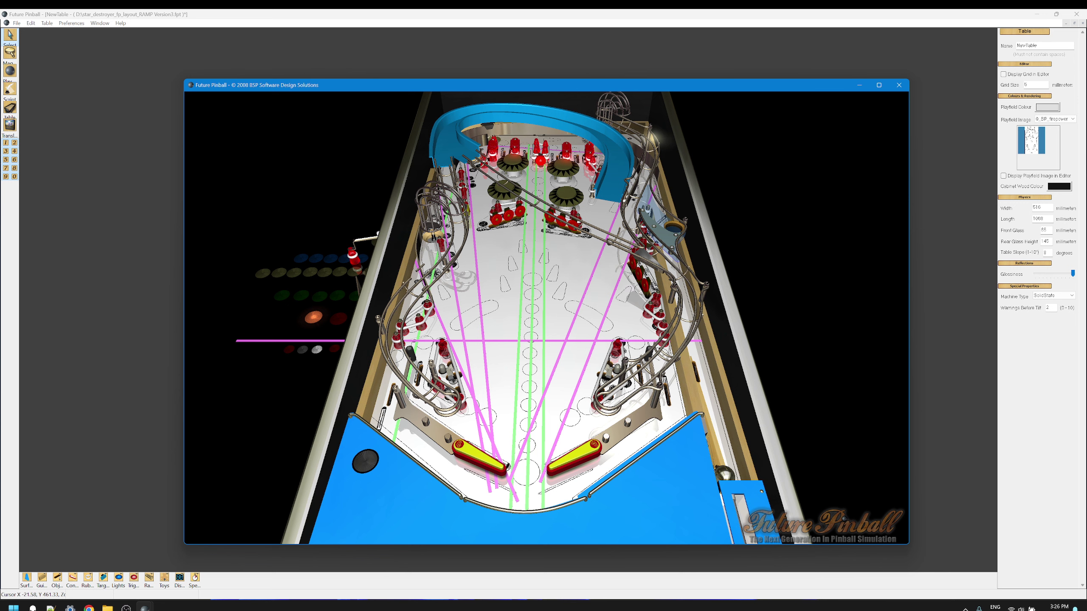
key(alt+Tab)
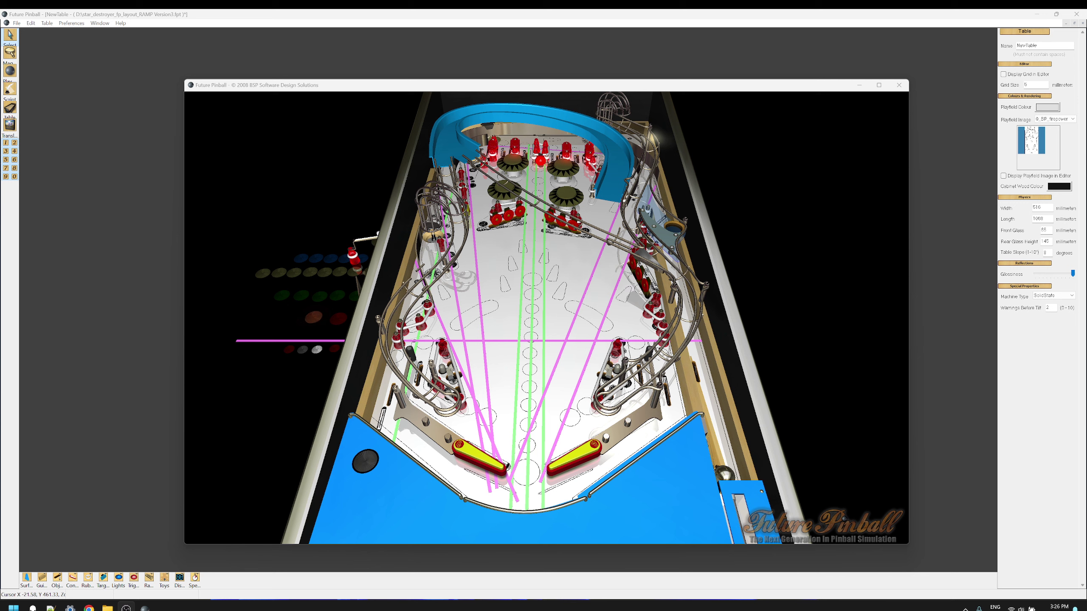